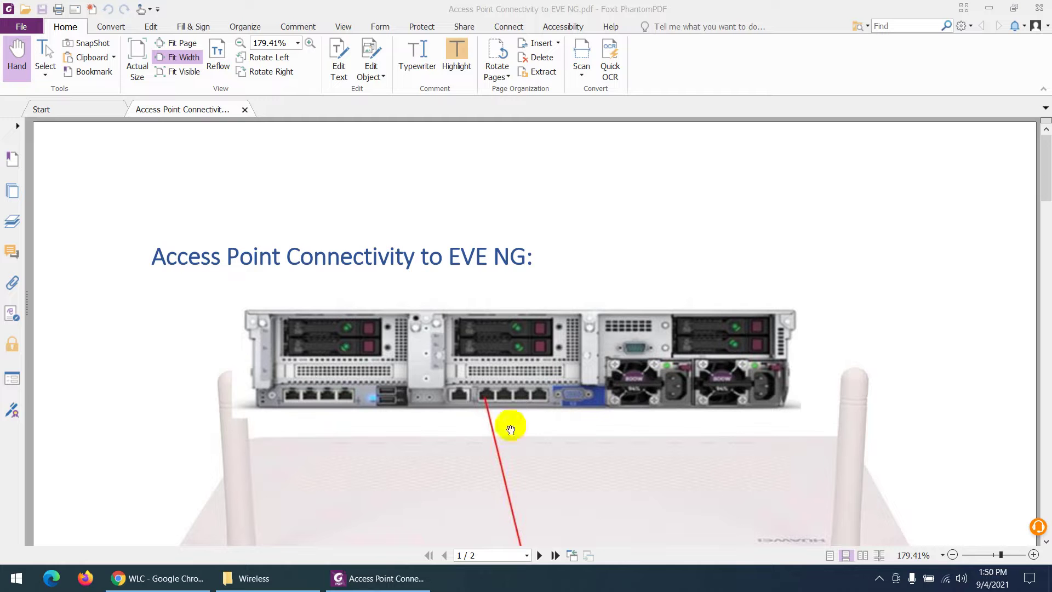
Scroll through the PDF's AP cabling photos and lab topology diagram.
scroll(510, 429, down, 5)
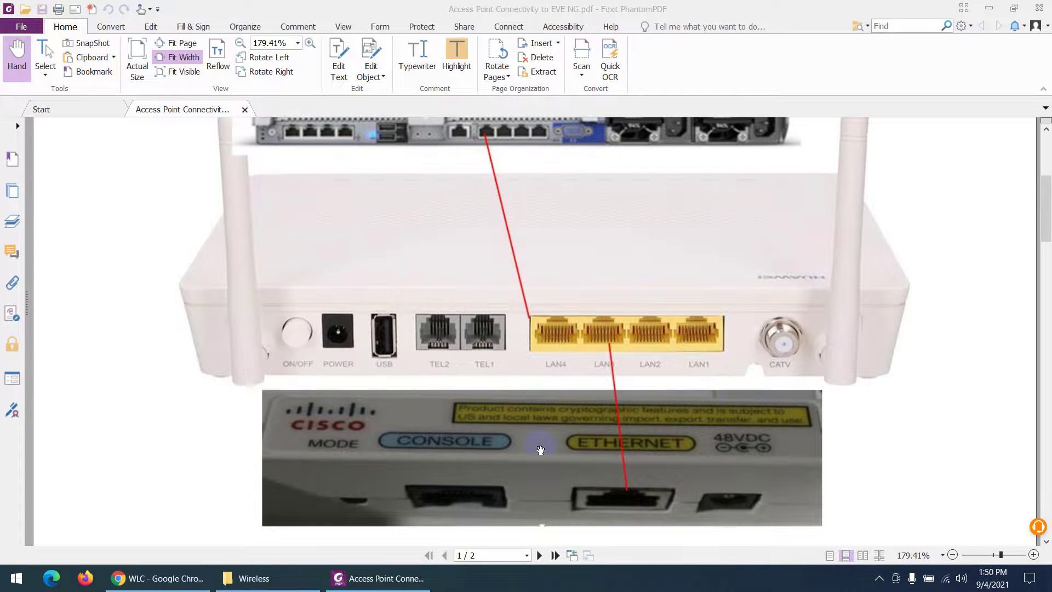
scroll(540, 450, up, 3)
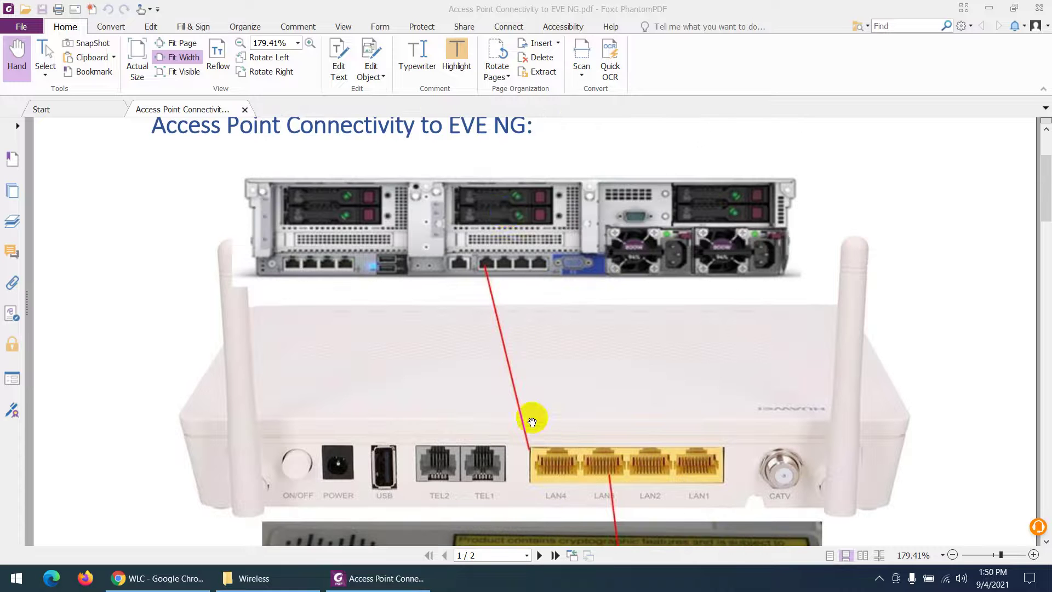
scroll(505, 219, down, 3)
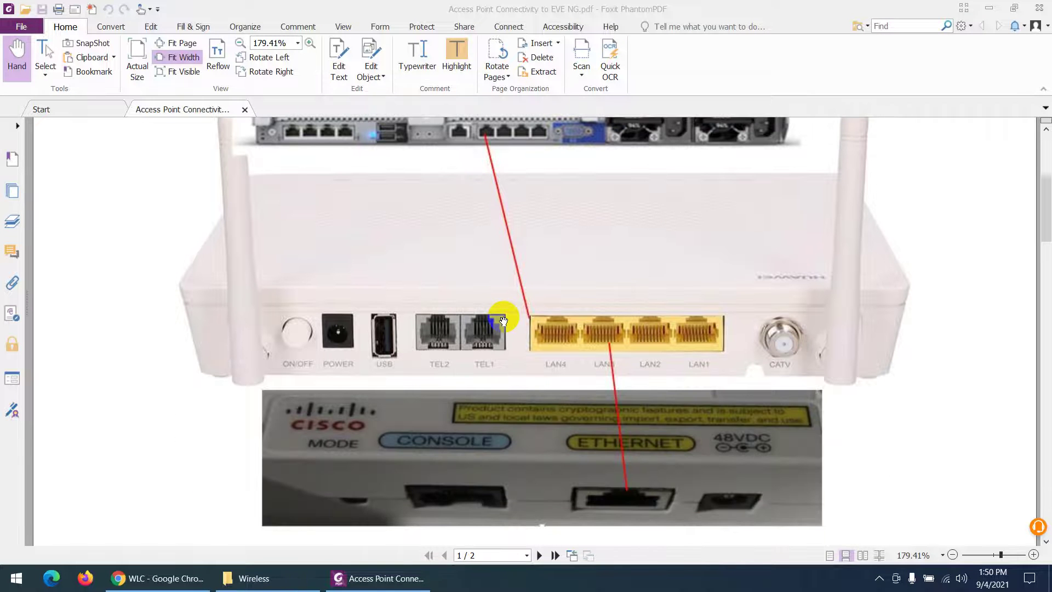
scroll(503, 321, down, 1)
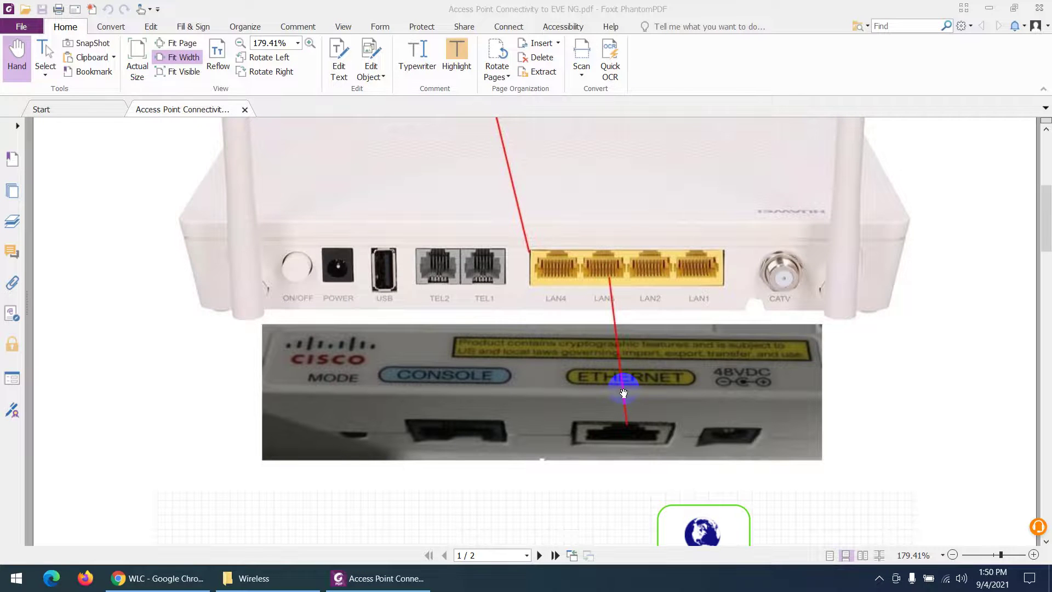
scroll(622, 393, down, 3)
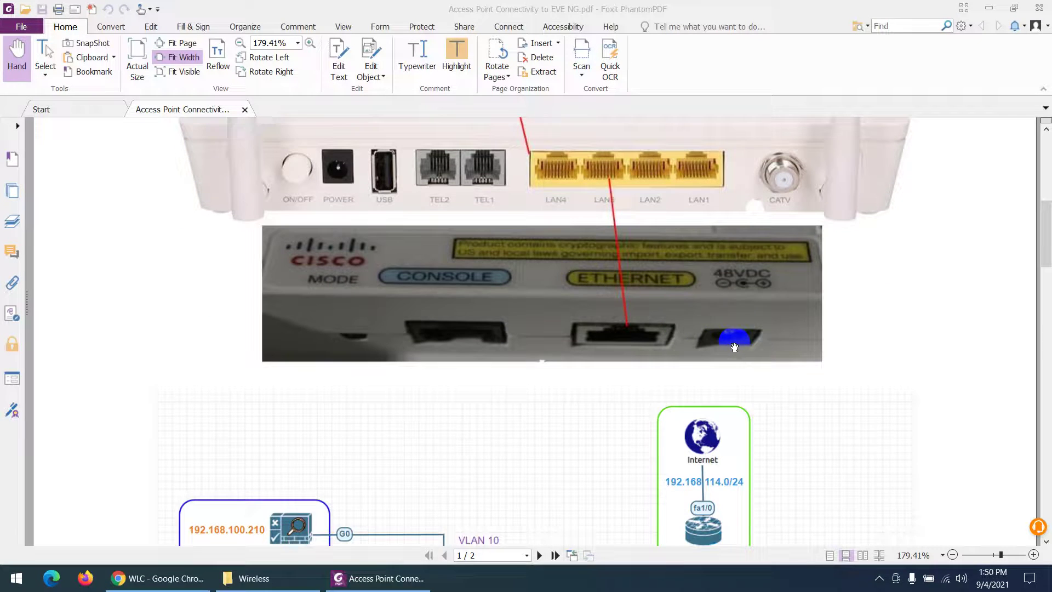
scroll(734, 346, up, 3)
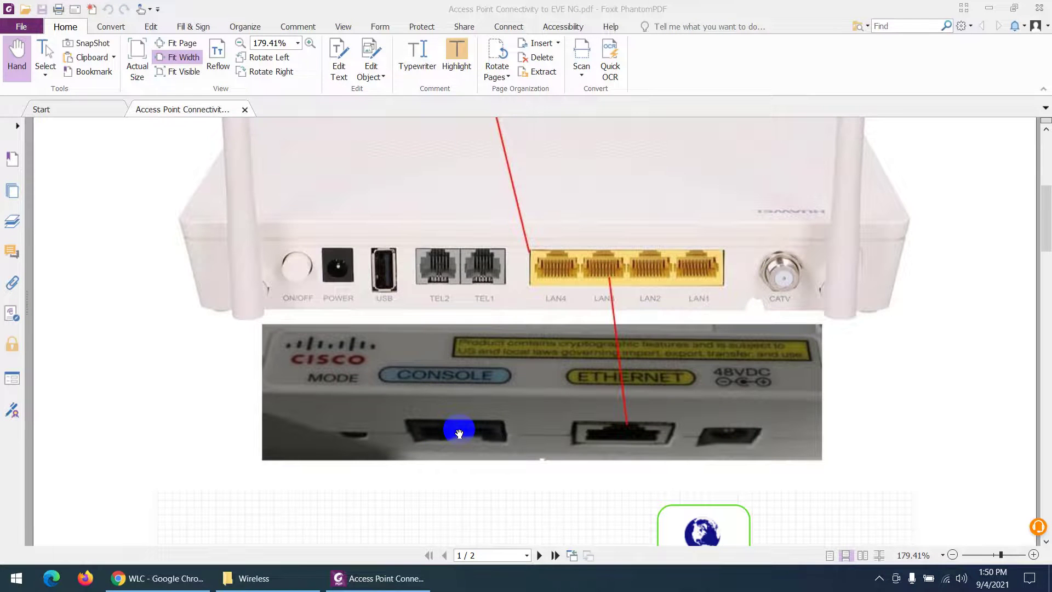
scroll(458, 430, down, 6)
scroll(482, 368, down, 2)
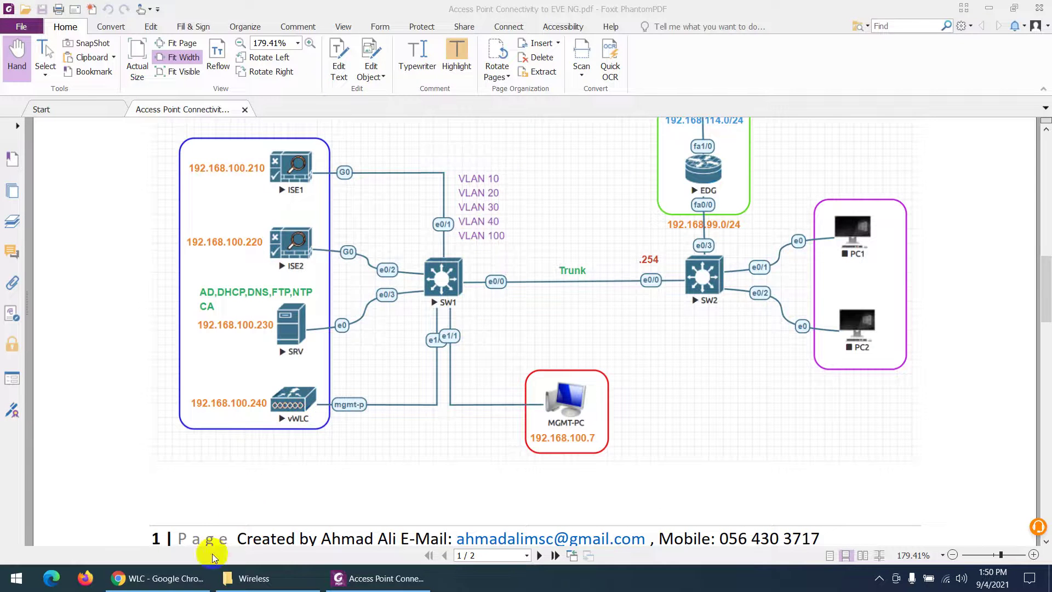
Check the WLC monitor's Access Point Summary, then scroll the PDF to page 2's AP login steps.
click(159, 578)
scroll(220, 396, down, 1)
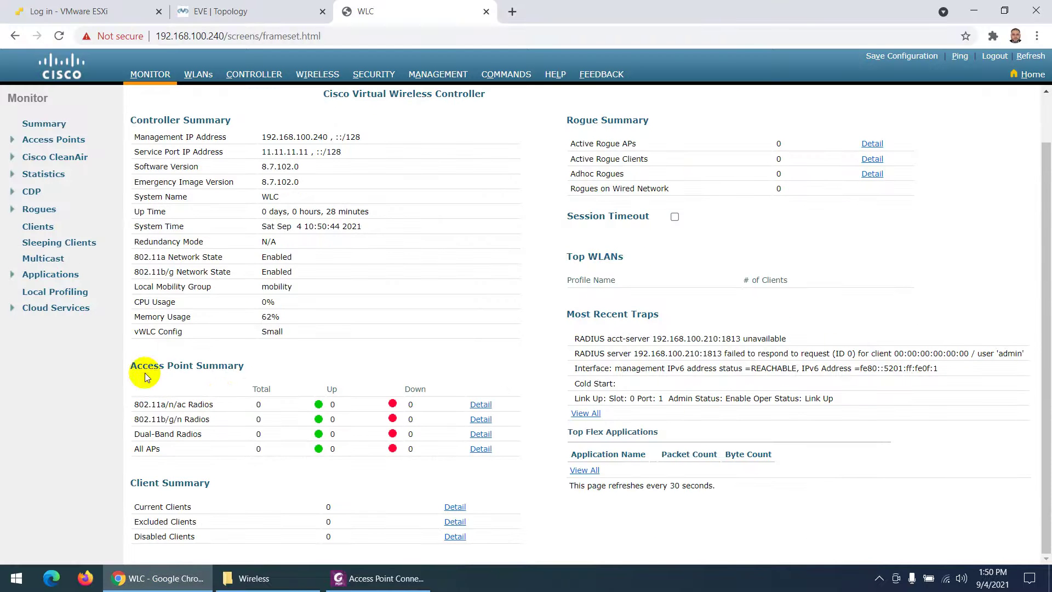
drag(136, 367, 256, 372)
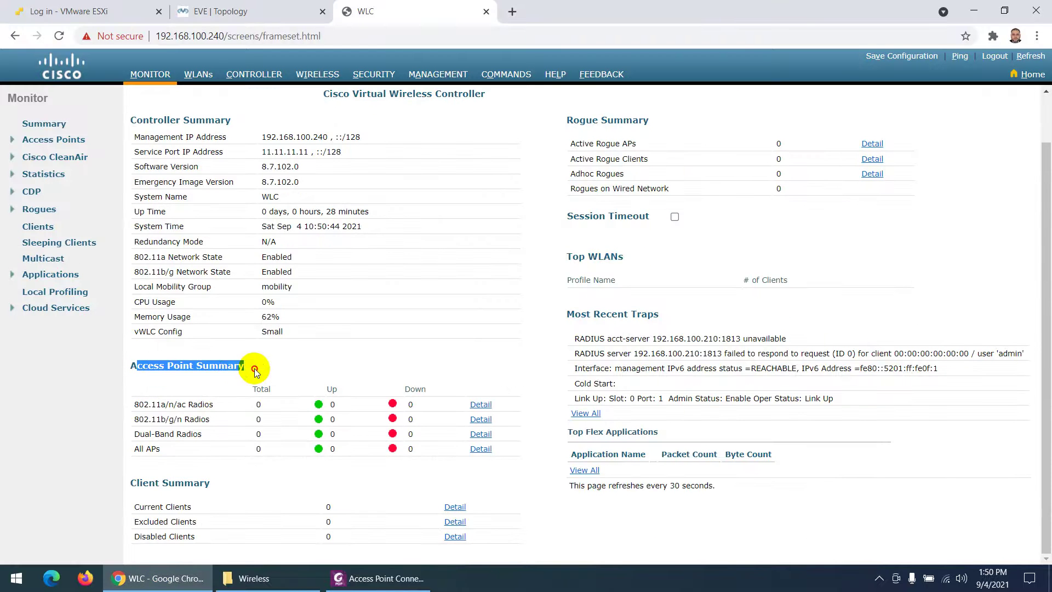
click(140, 578)
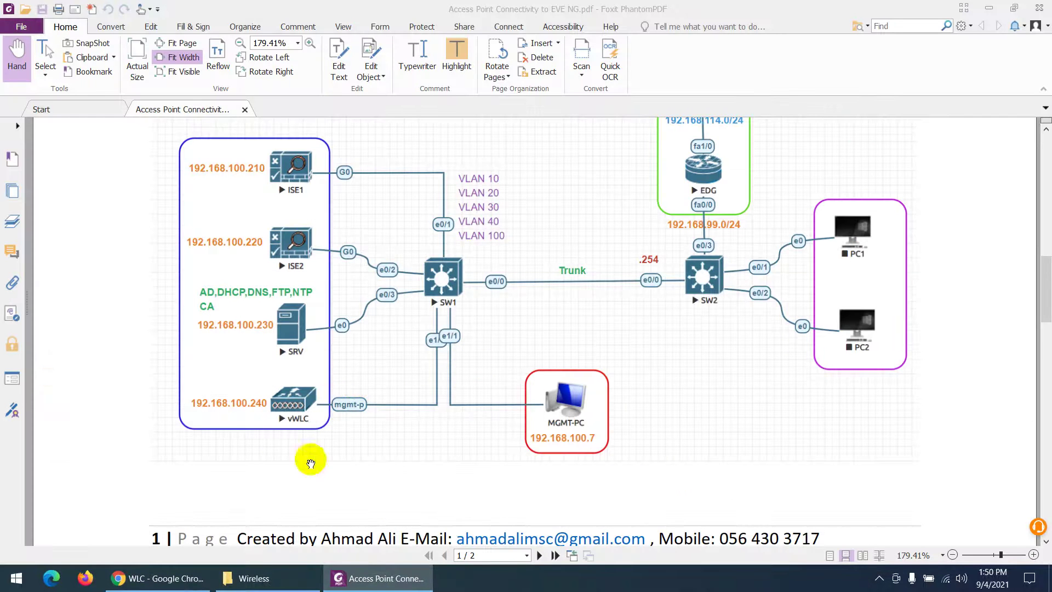
scroll(481, 399, down, 6)
scroll(474, 404, down, 2)
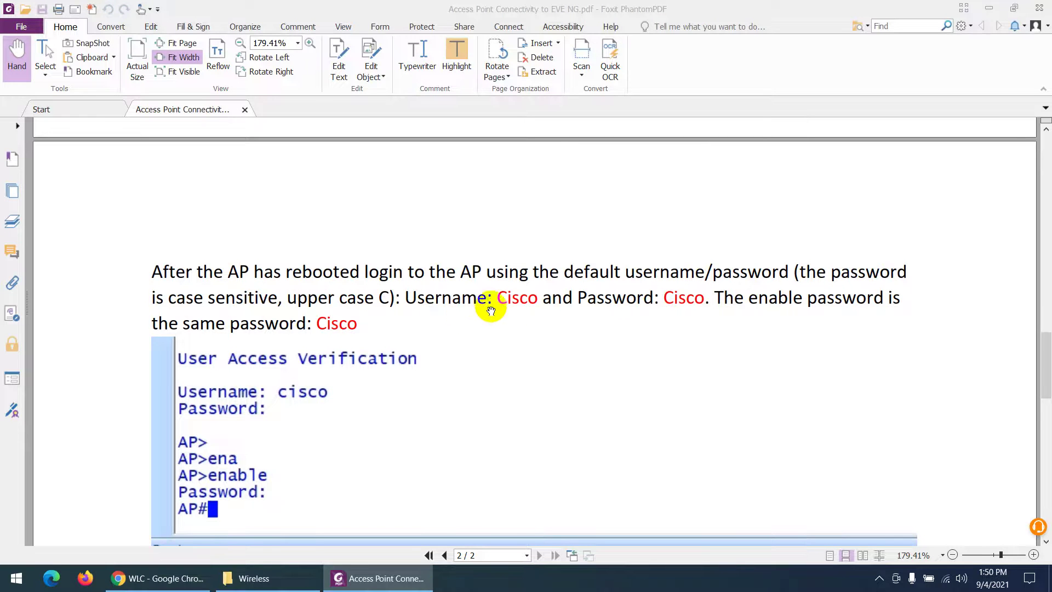
Launch SecureCRT 8.1 from the Start menu search.
click(17, 578)
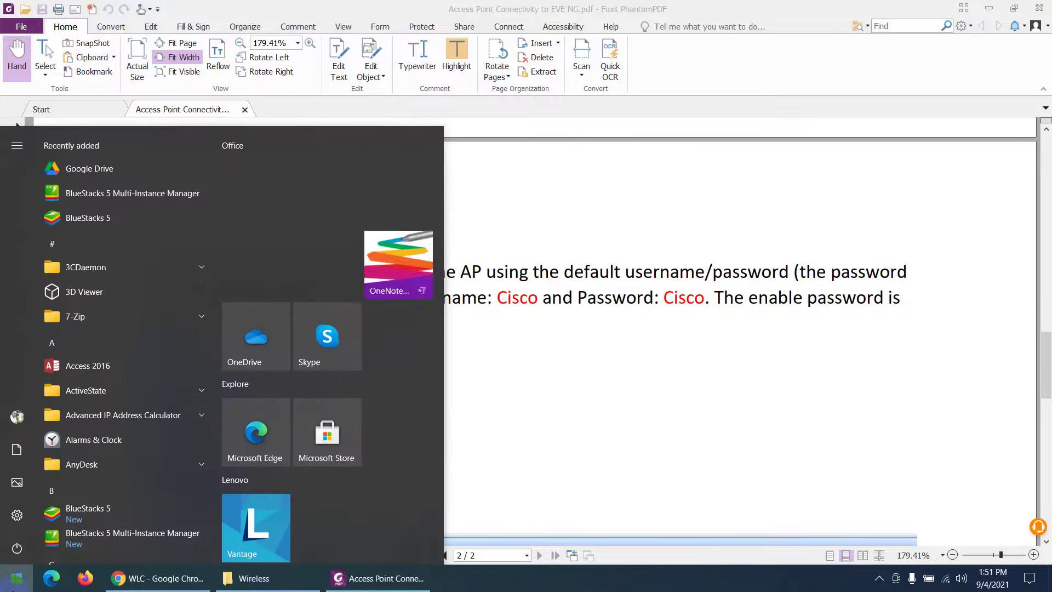
text(sec)
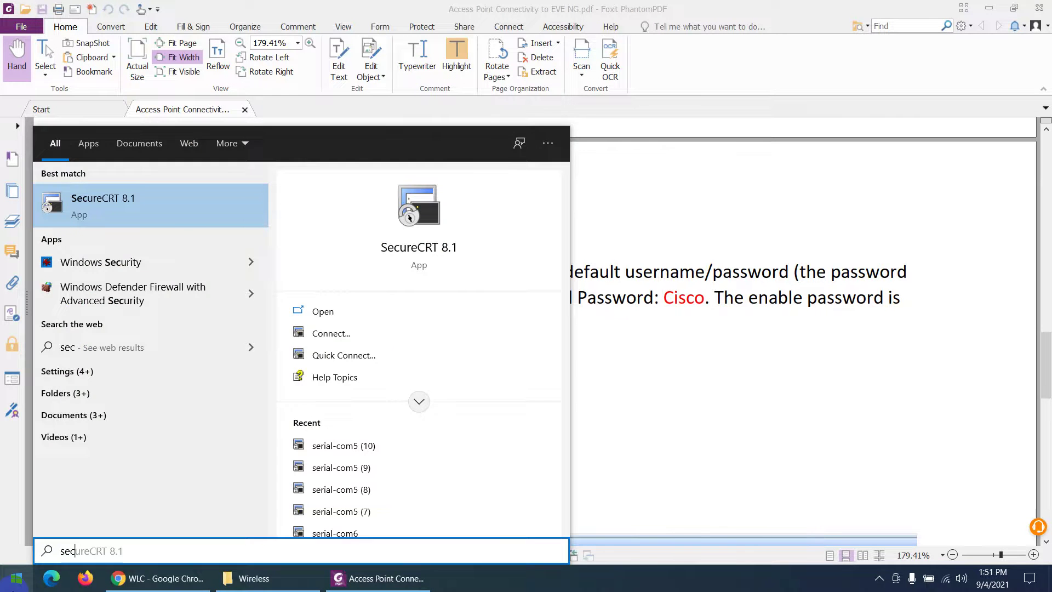
key(Return)
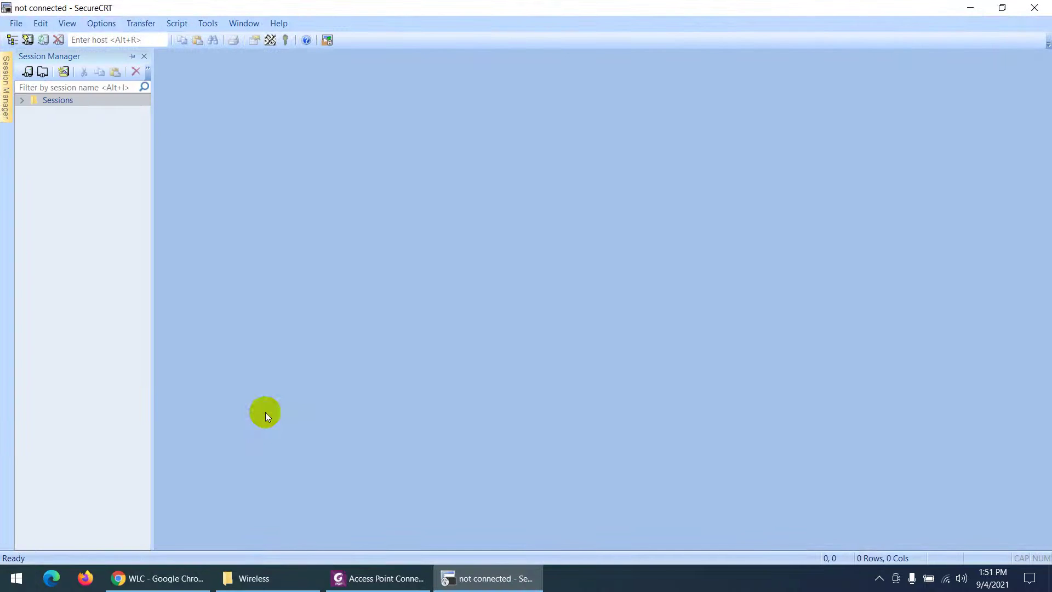
Quick Connect a Serial session on COM5 (Prolific USB-to-Serial) at 9600 baud.
click(17, 23)
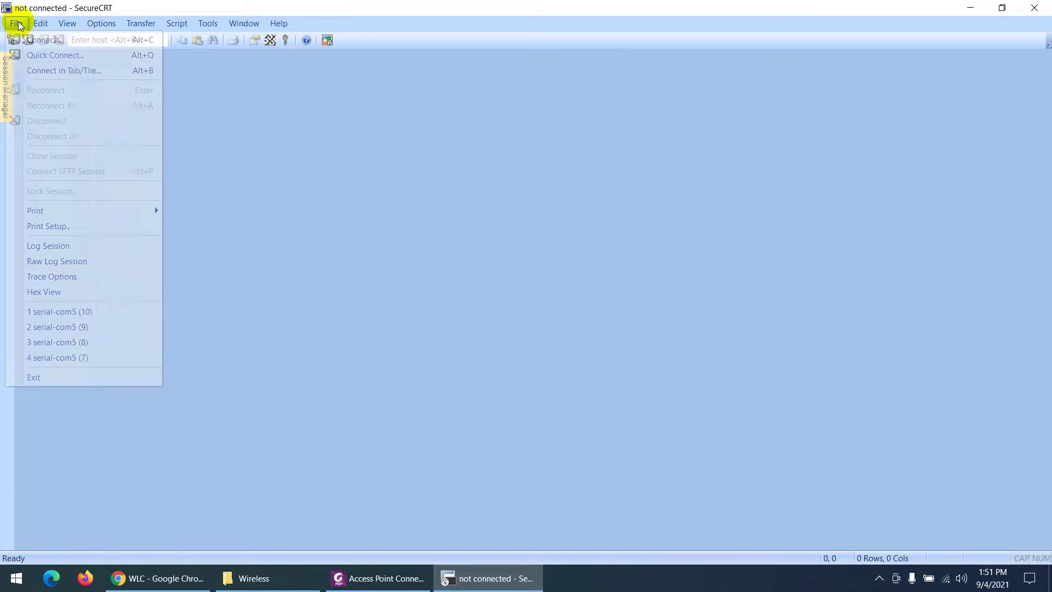
click(26, 54)
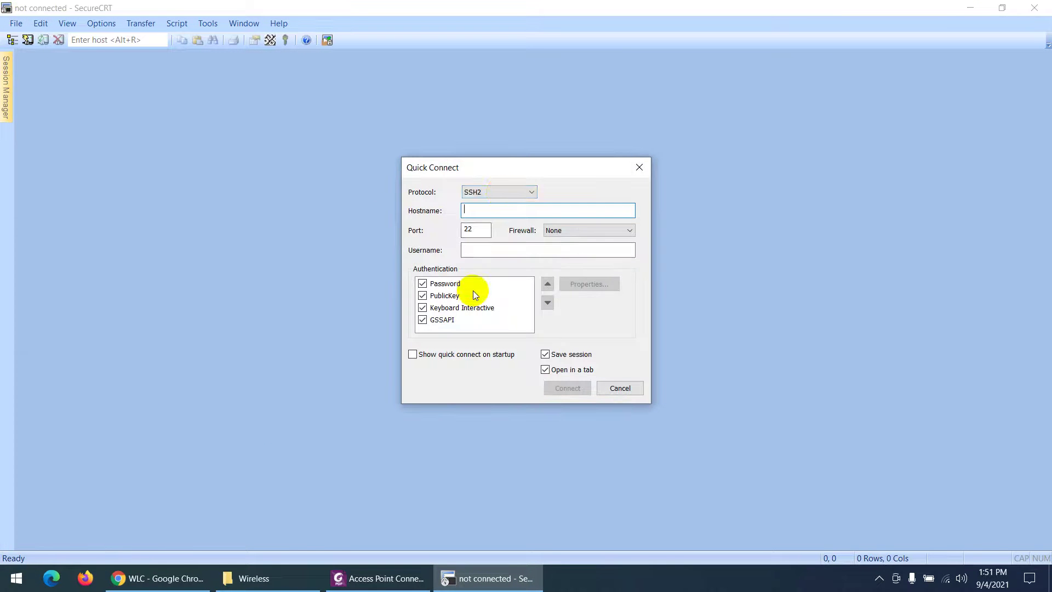
click(501, 191)
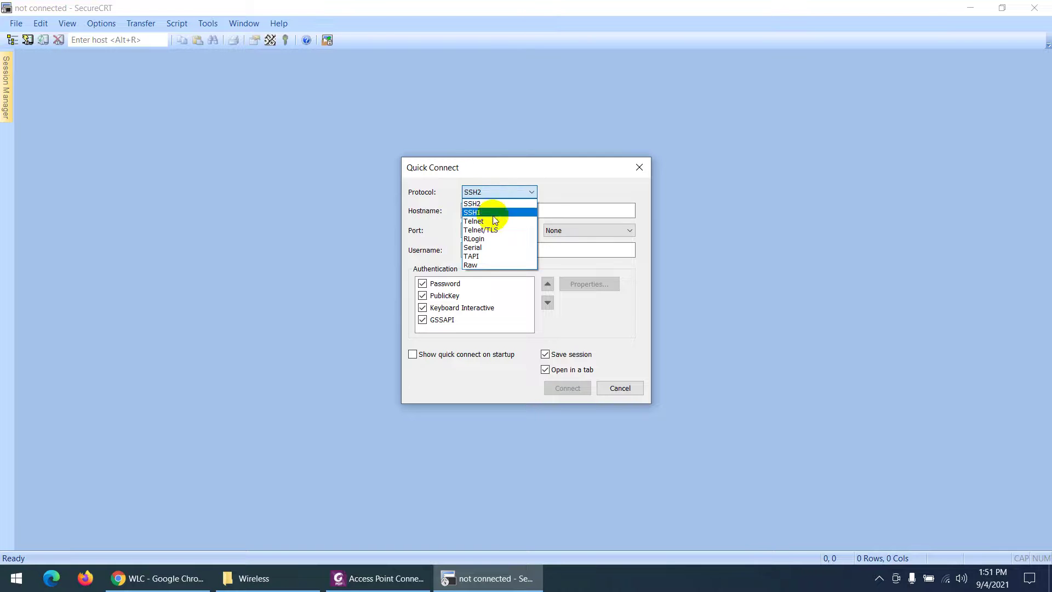
click(488, 248)
click(580, 227)
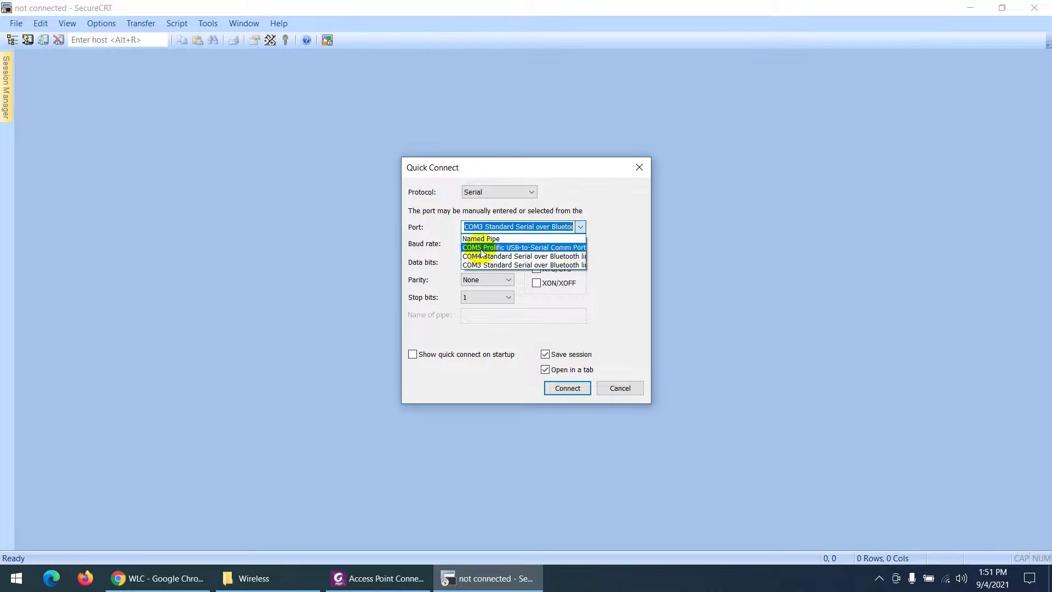
click(481, 247)
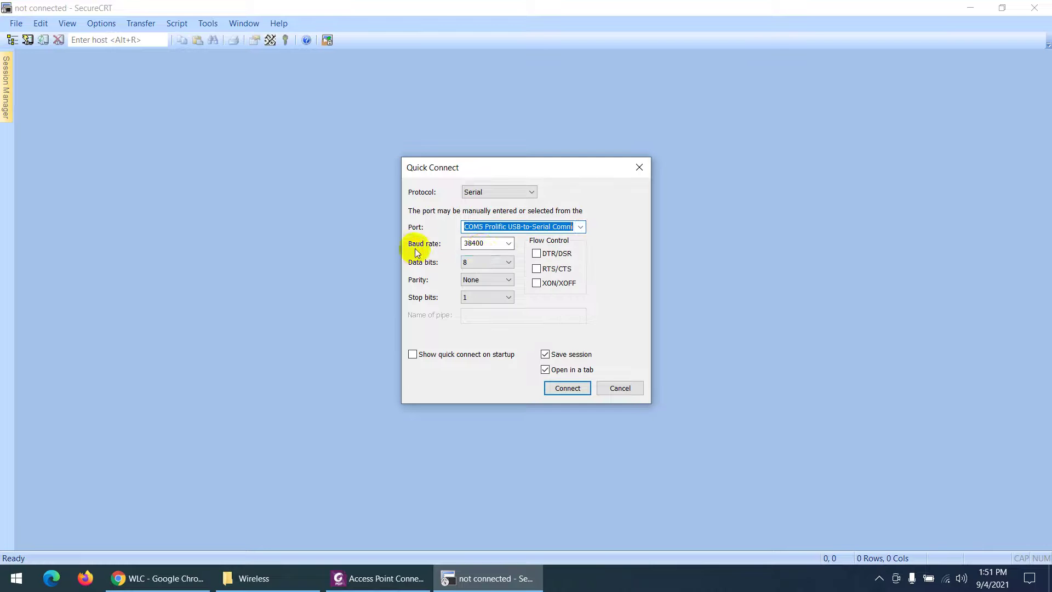
click(508, 243)
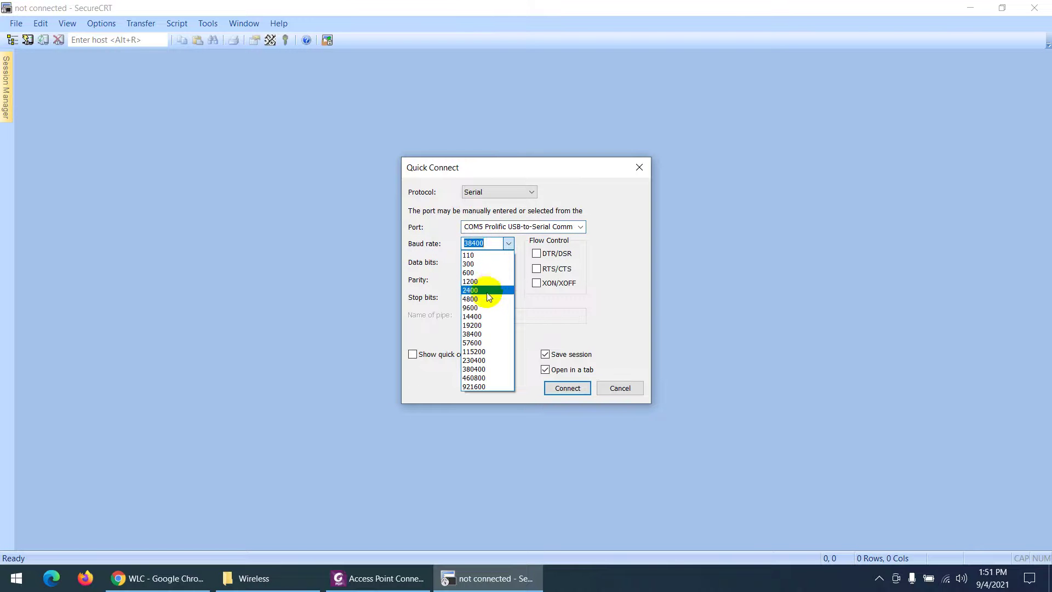
click(481, 308)
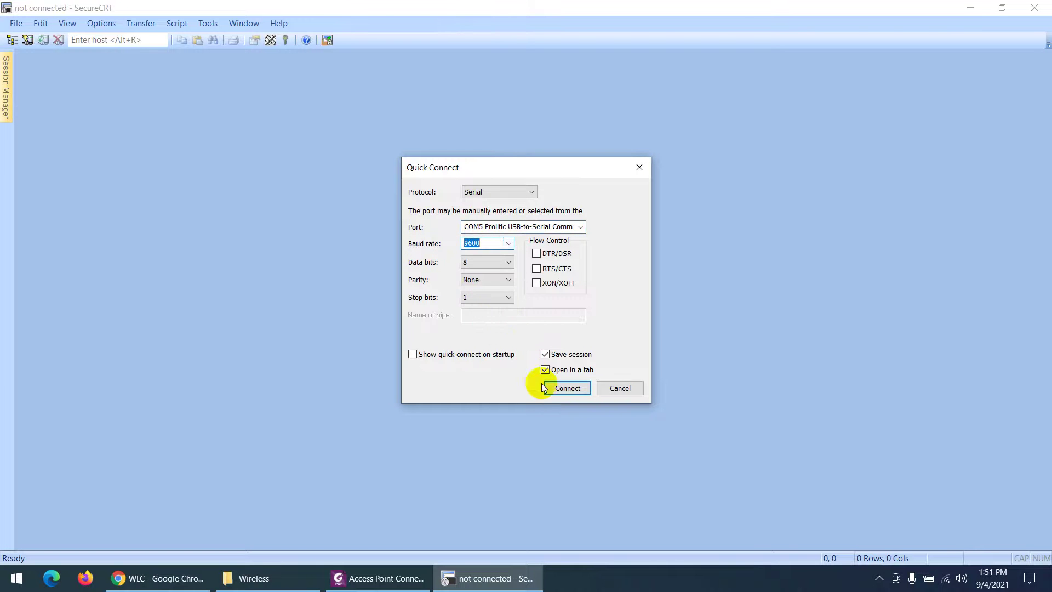
click(564, 388)
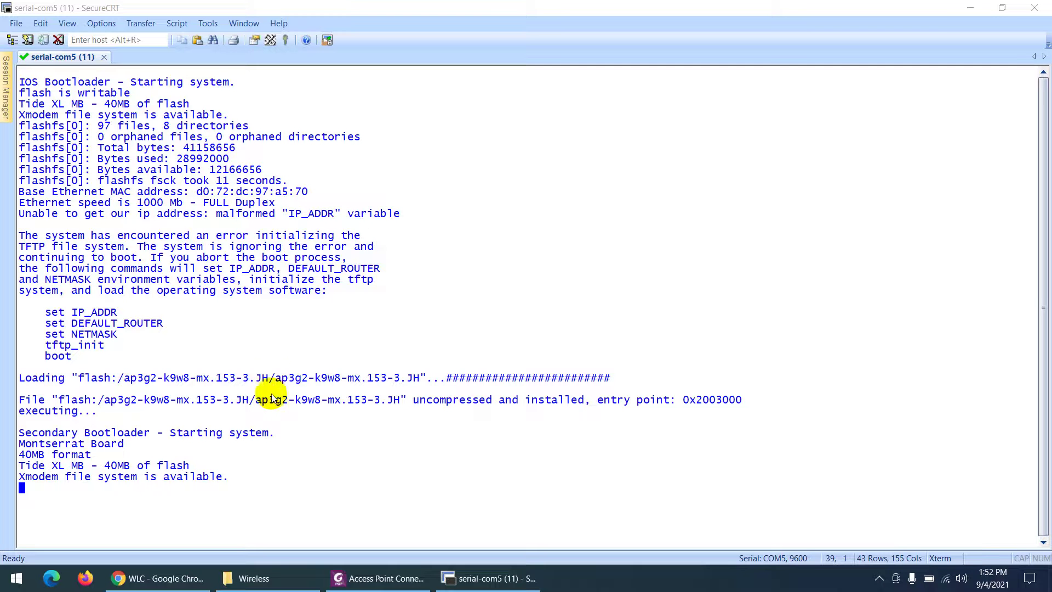
Select the ap3g2-k9w8-mx.153-3.JH image name on the boot log's Loading line.
click(270, 377)
drag(271, 377, 143, 378)
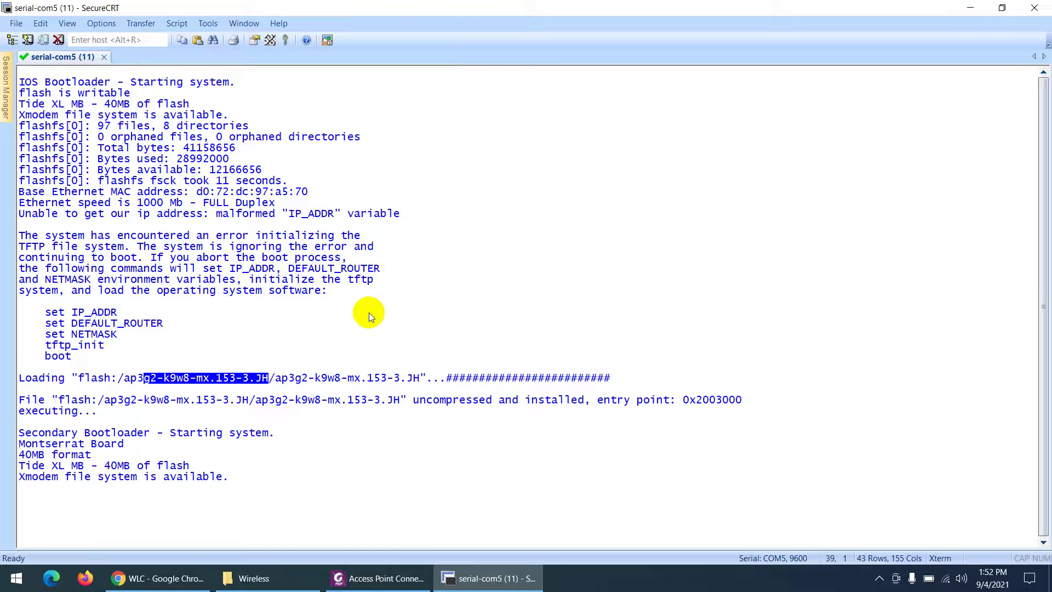
Highlight the default username 'Cisco' in the PDF's AP login instructions.
click(378, 578)
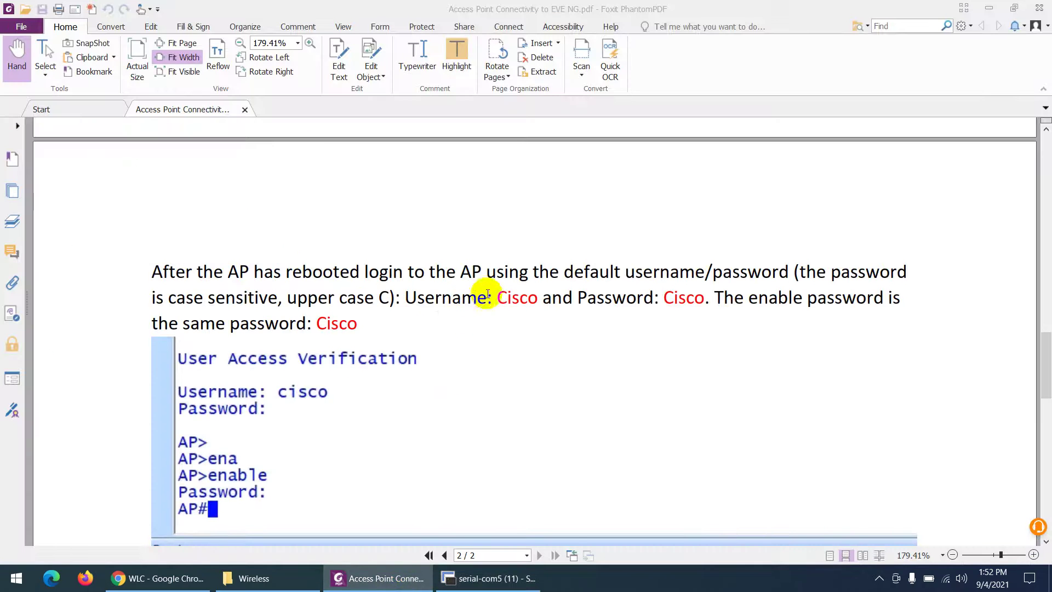
drag(498, 296, 536, 294)
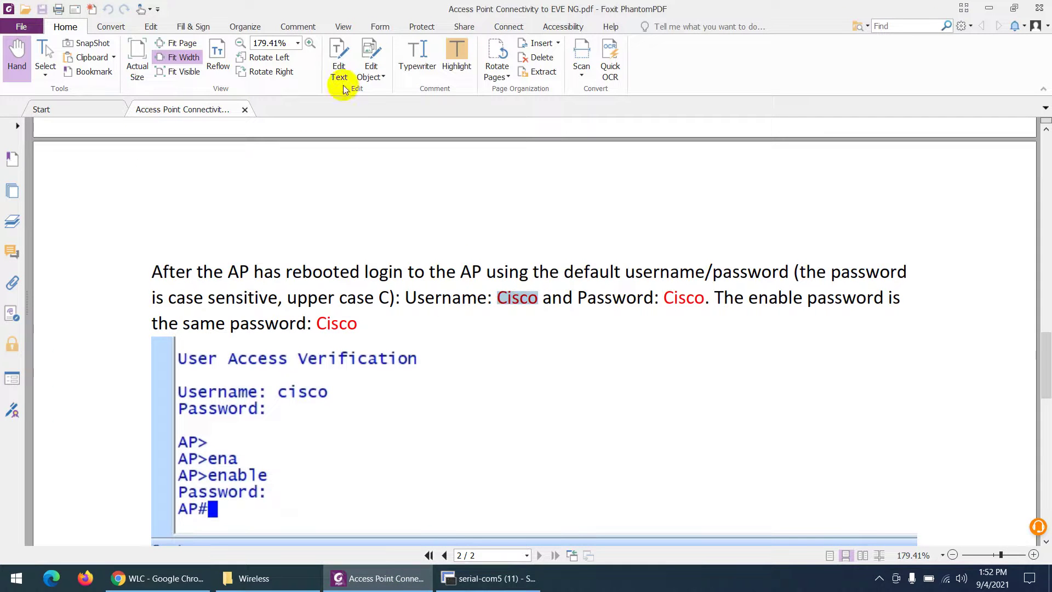
click(453, 55)
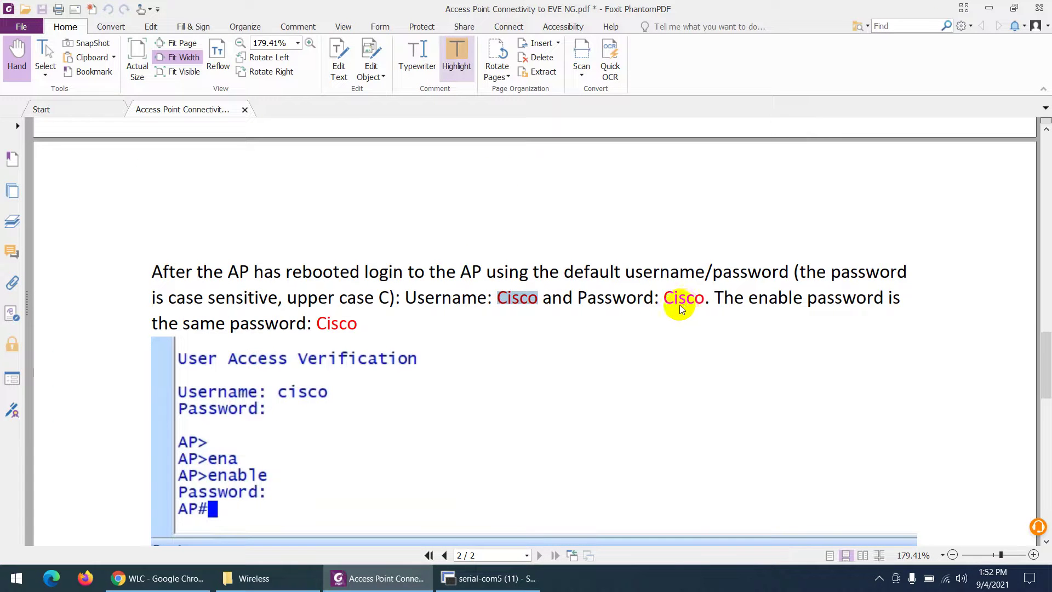
click(251, 341)
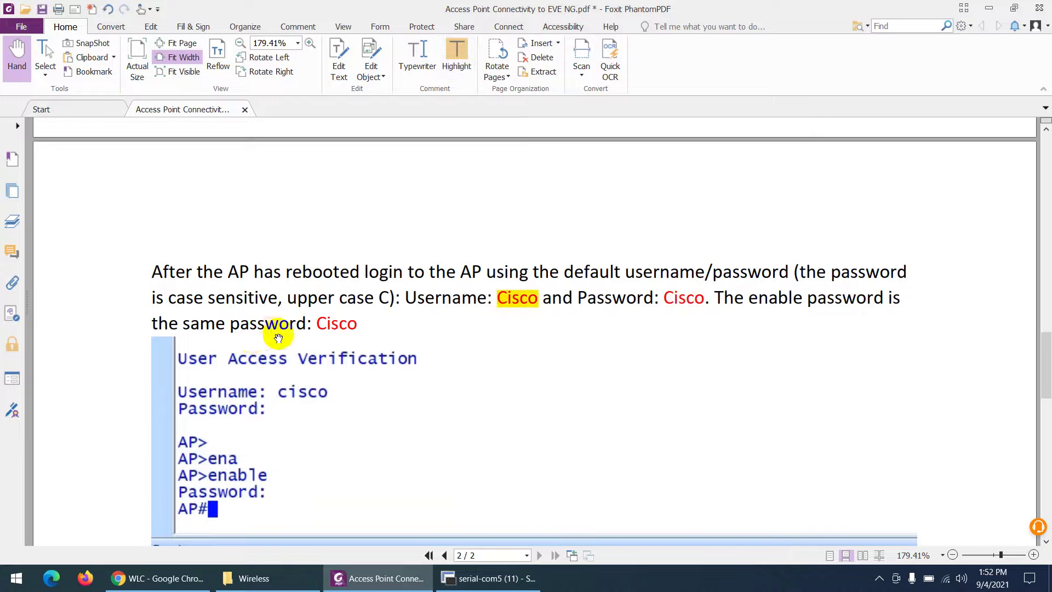
Scroll the guide further, briefly showing and then hiding the AP serial console.
scroll(277, 335, down, 1)
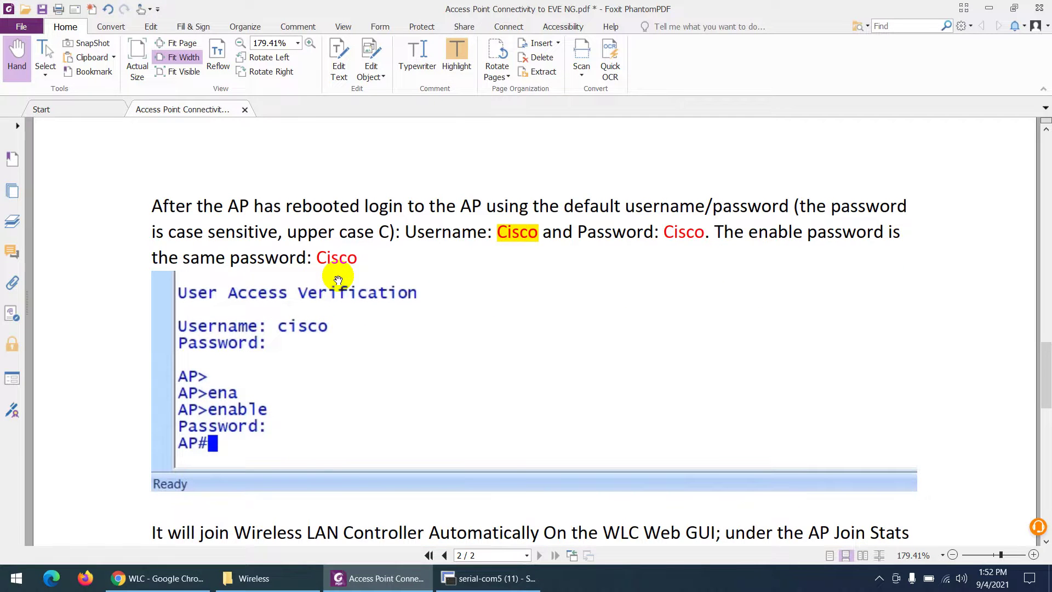
click(477, 580)
click(478, 581)
Scroll past the All APs screenshot to the Manually Configuration section and AP# command table.
scroll(390, 355, down, 2)
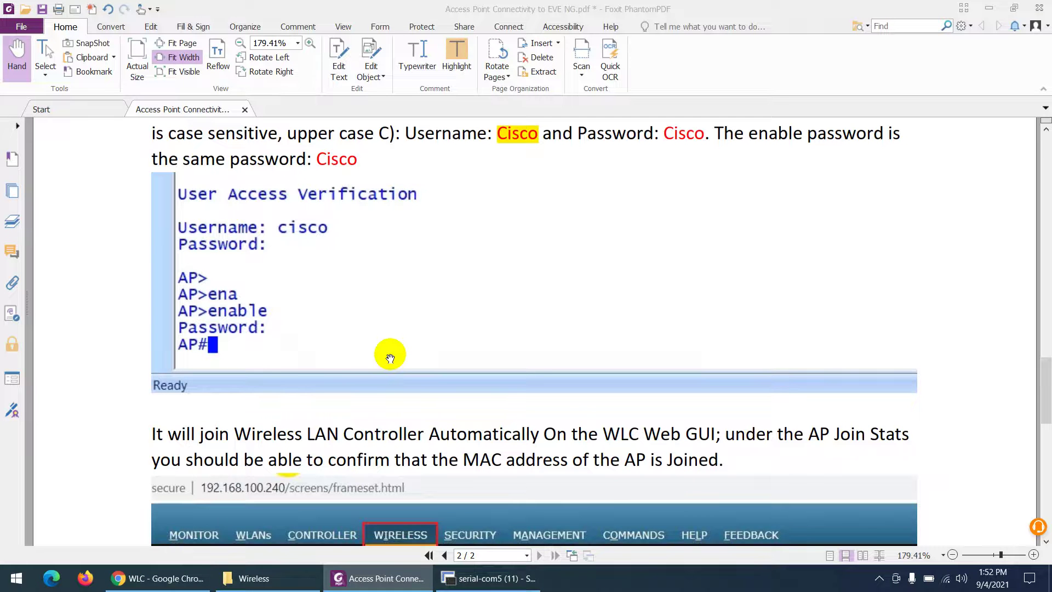
scroll(394, 371, down, 3)
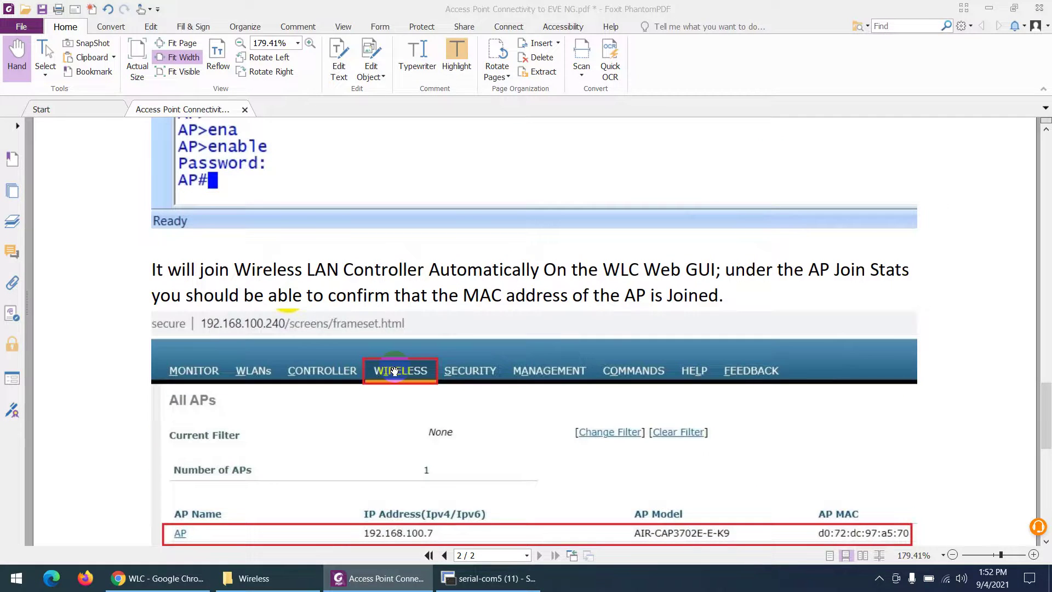
scroll(394, 371, down, 2)
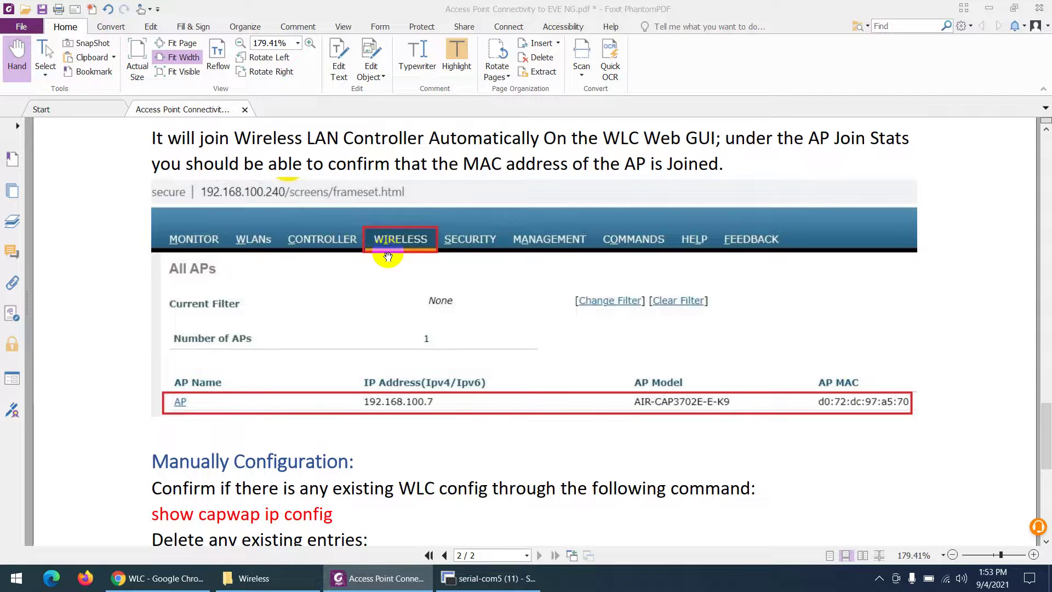
scroll(408, 359, down, 2)
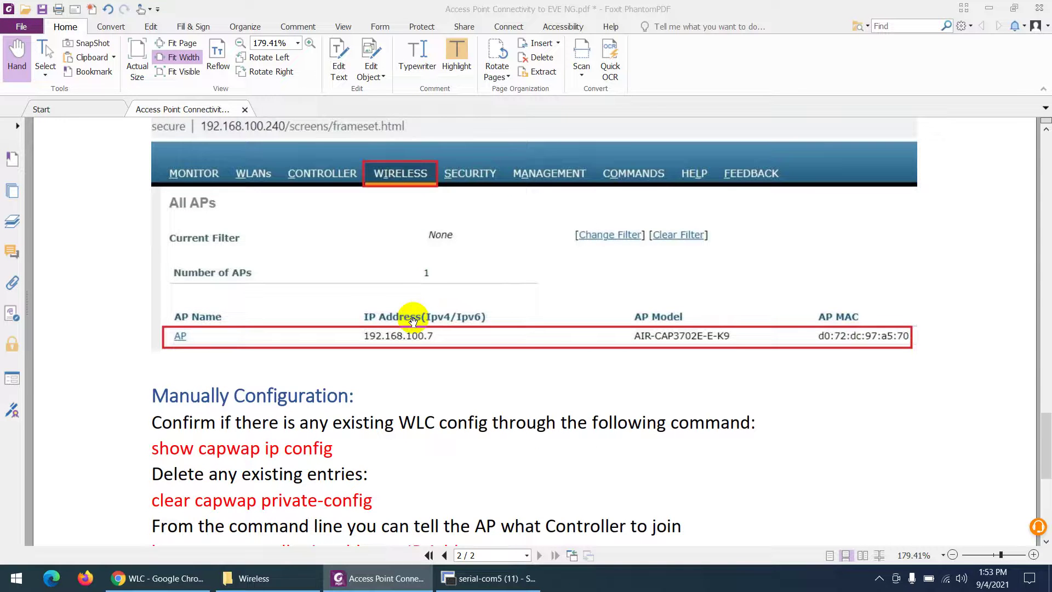
scroll(412, 323, down, 4)
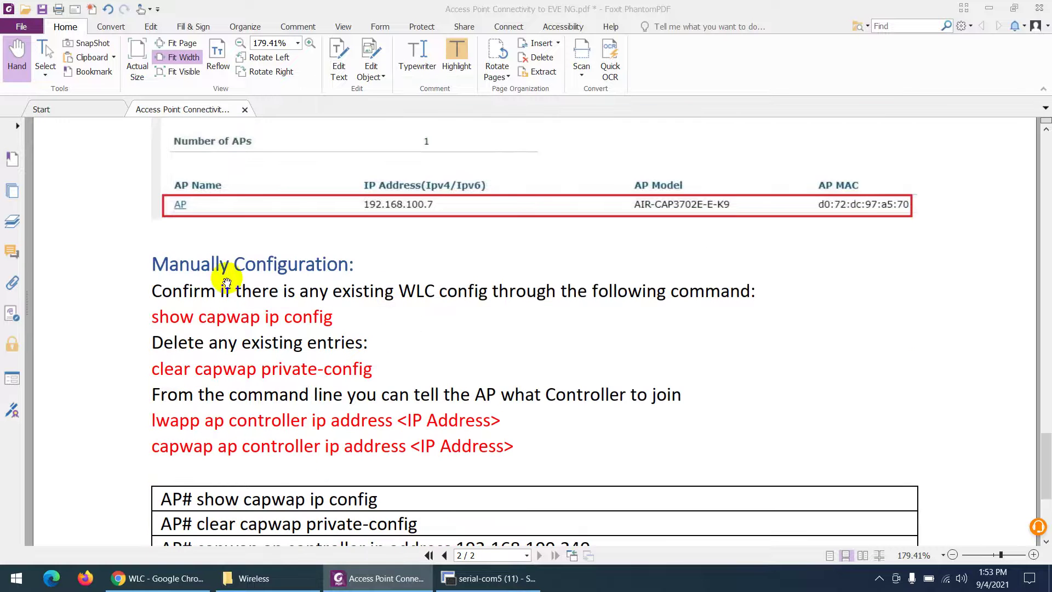
scroll(280, 324, up, 6)
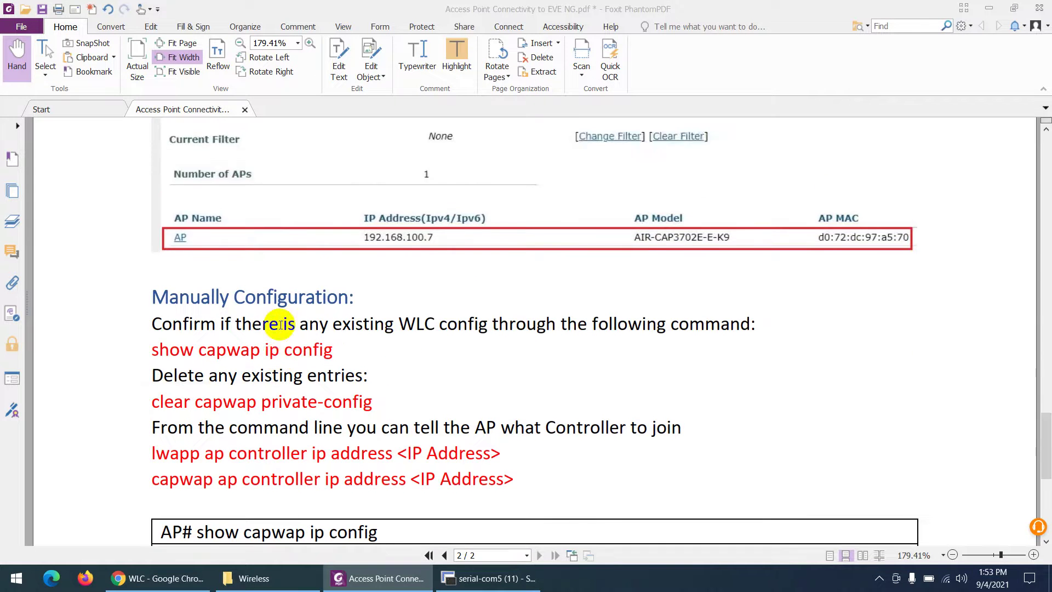
scroll(355, 307, down, 8)
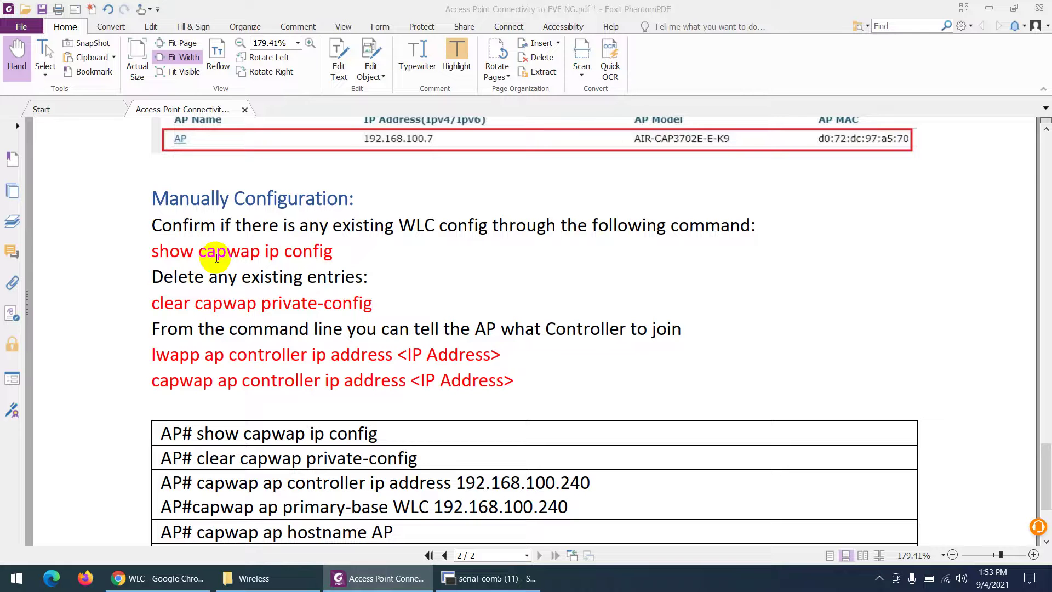
Confirm the WLC's All APs page lists 0 access points, then return to the AP console.
click(175, 578)
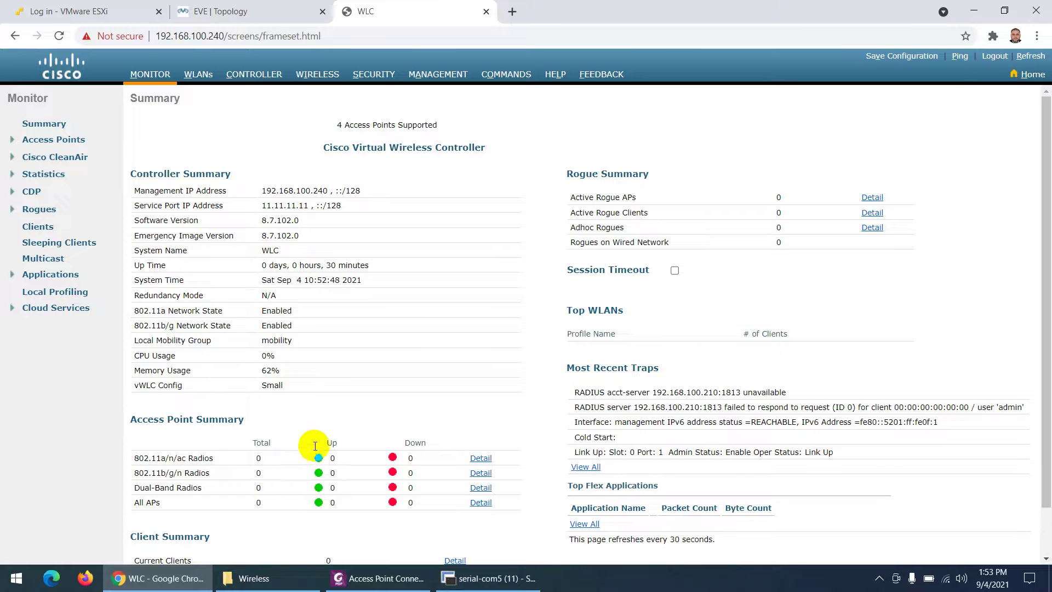
click(321, 77)
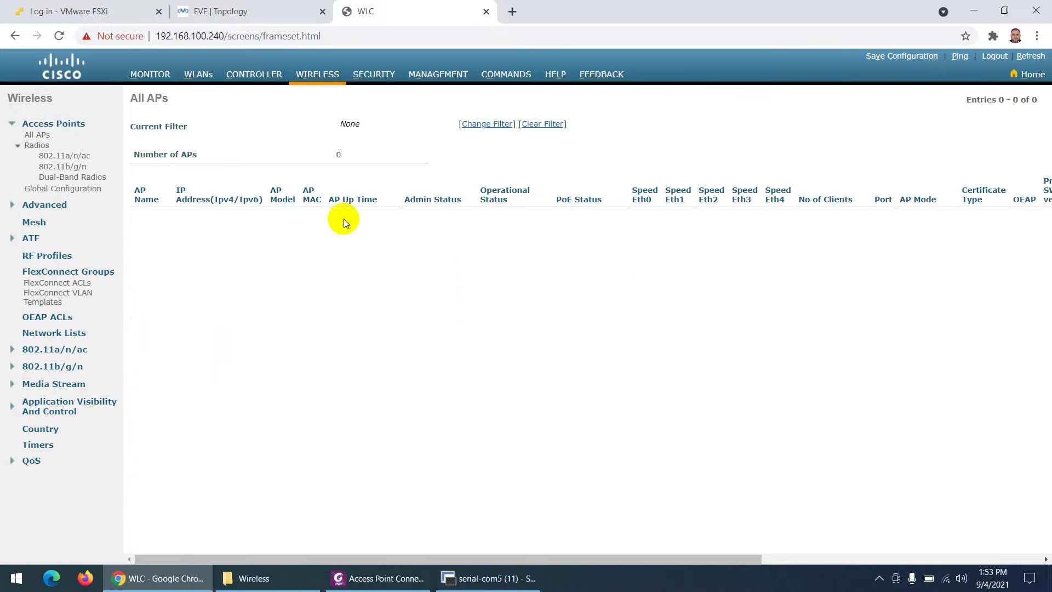
click(487, 578)
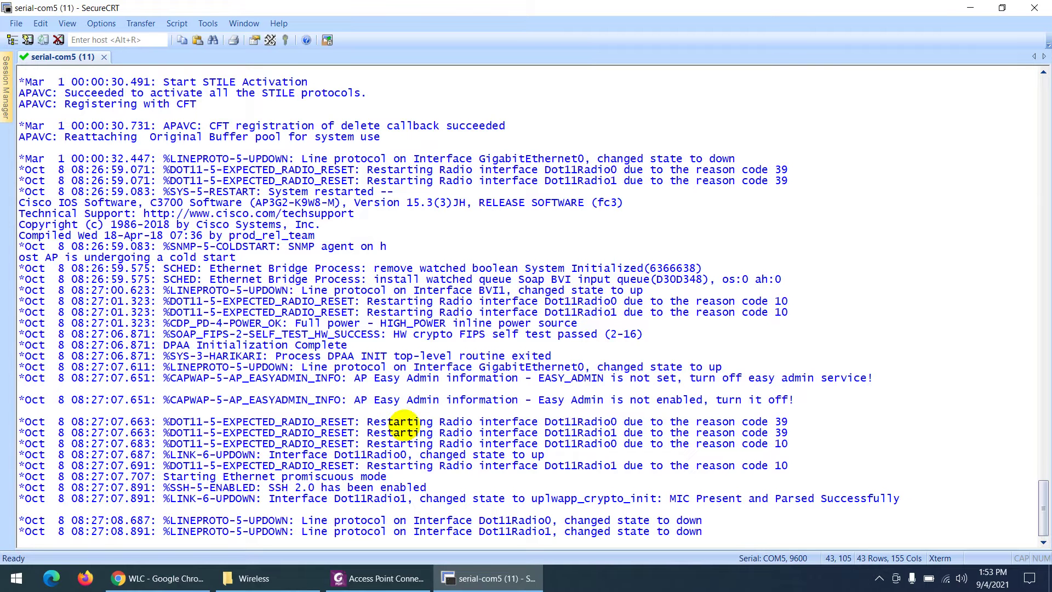
Log in to the AP console with the default username Cisco and its password.
key(Return)
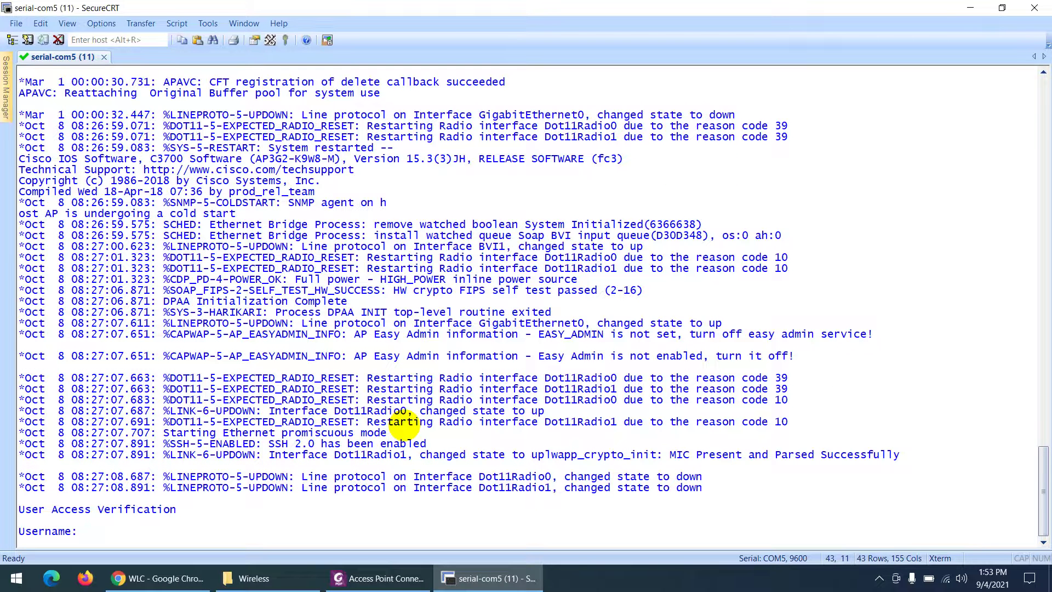
text(Cisco)
key(Return)
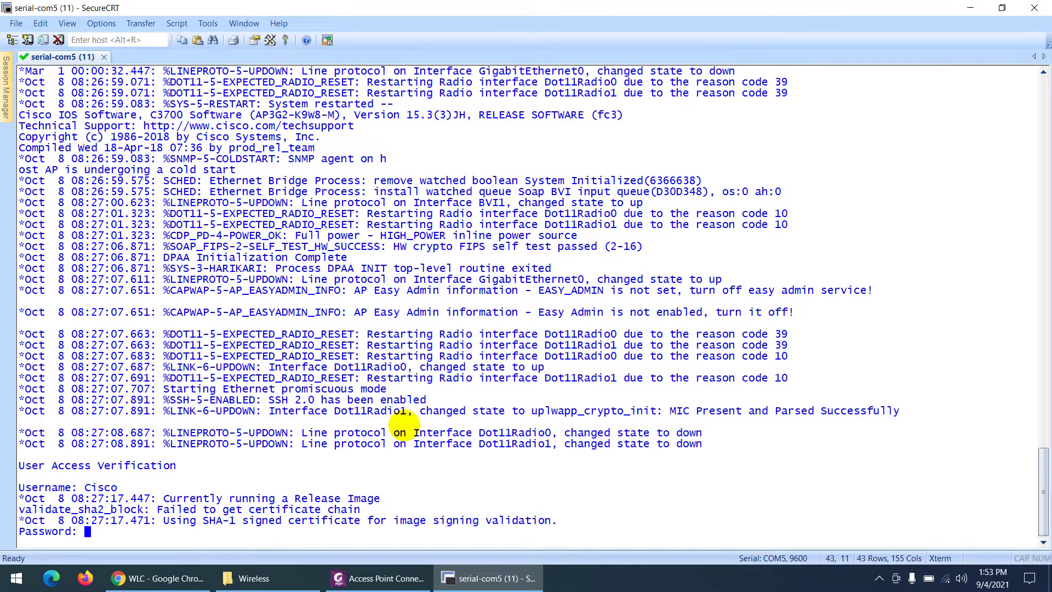
key(Return)
Run enable with the enable password, repeating until the privileged AP# prompt appears.
text(en)
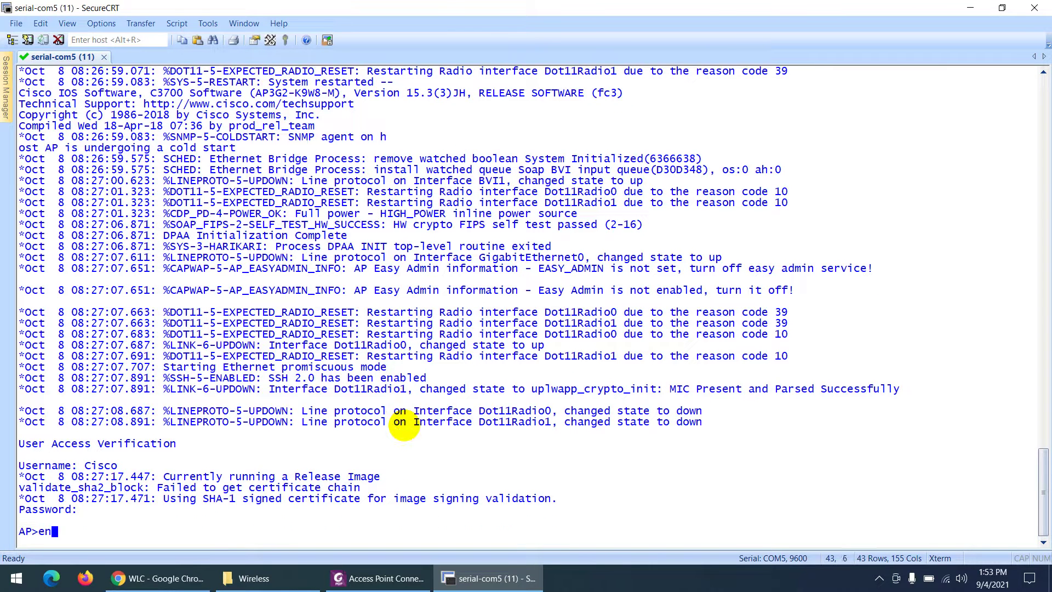
key(Tab)
key(Return)
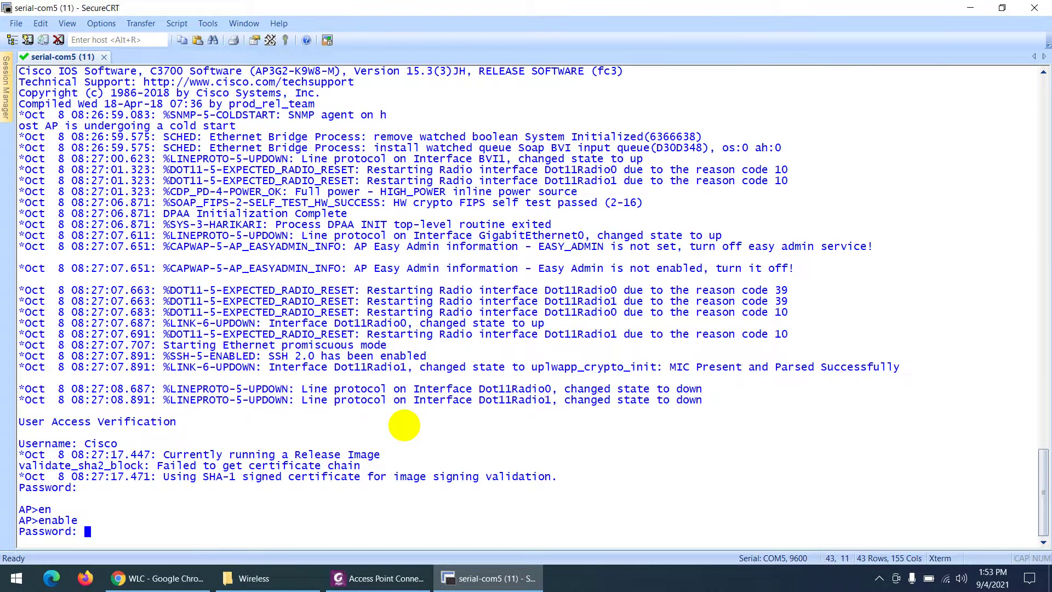
key(Return)
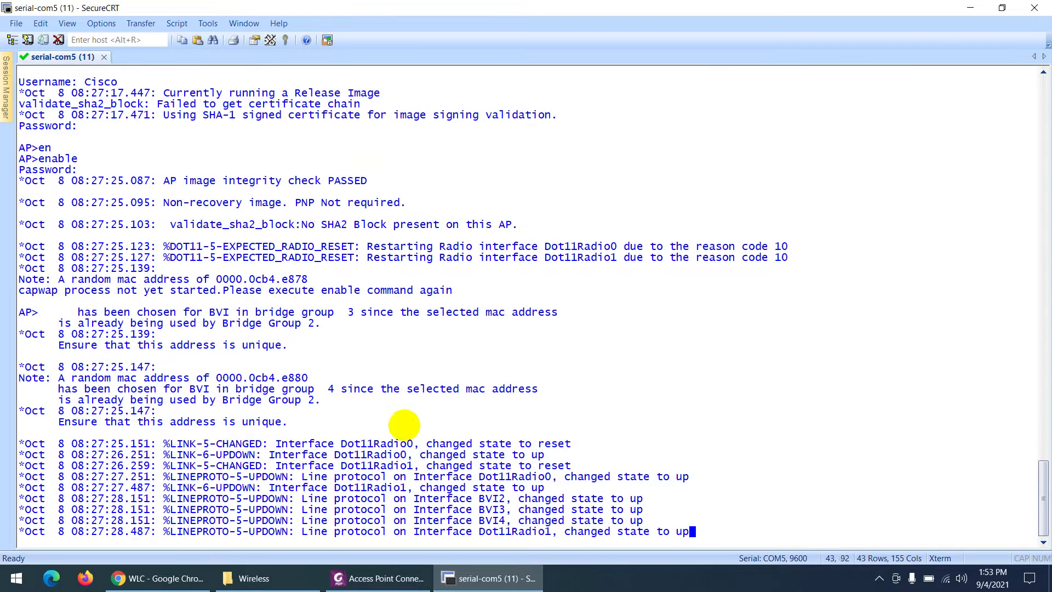
key(Return)
key(Return)
key(Return)
key(Return)
key(Return)
key(Return)
key(Return)
key(Return)
key(Return)
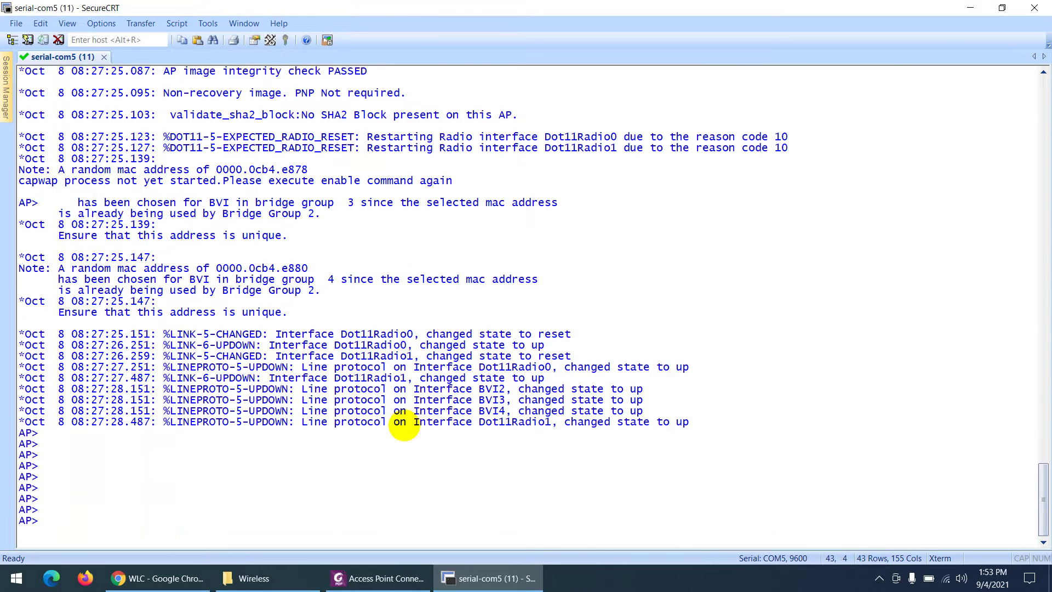
text(en)
key(Return)
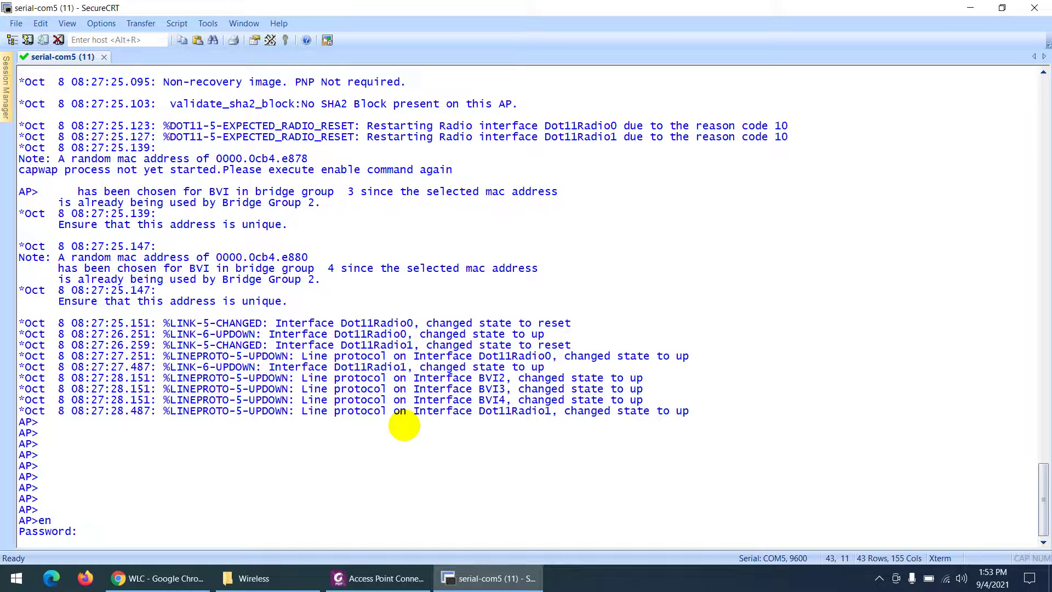
key(shift+Insert)
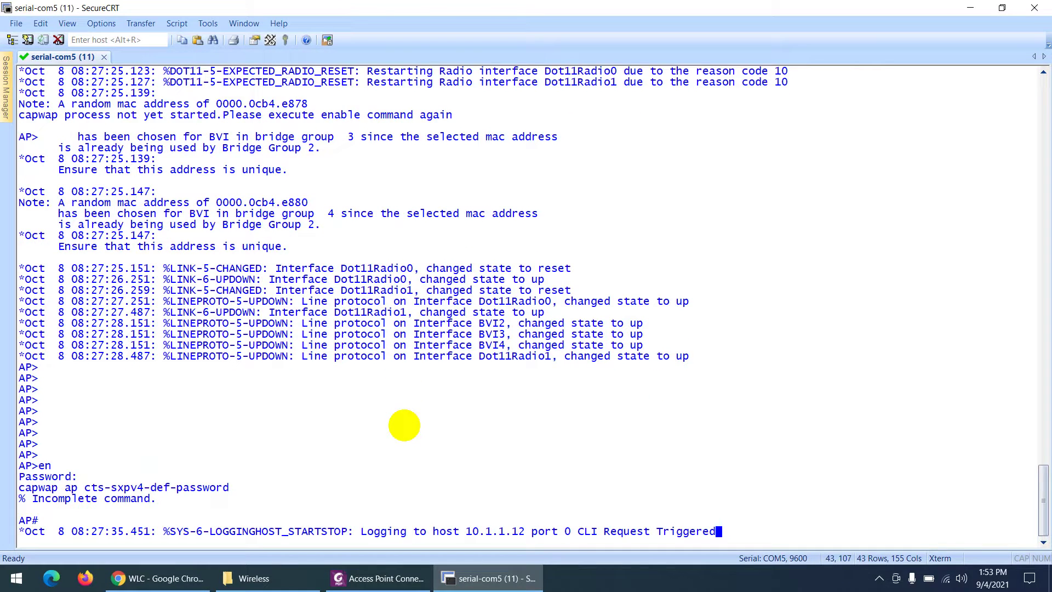
text(ena)
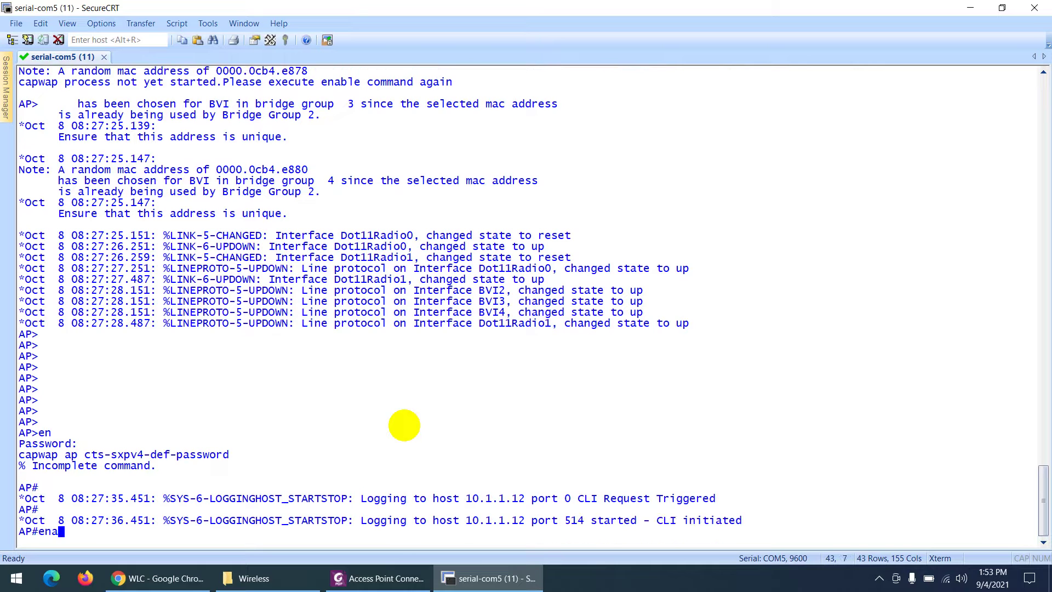
key(Tab)
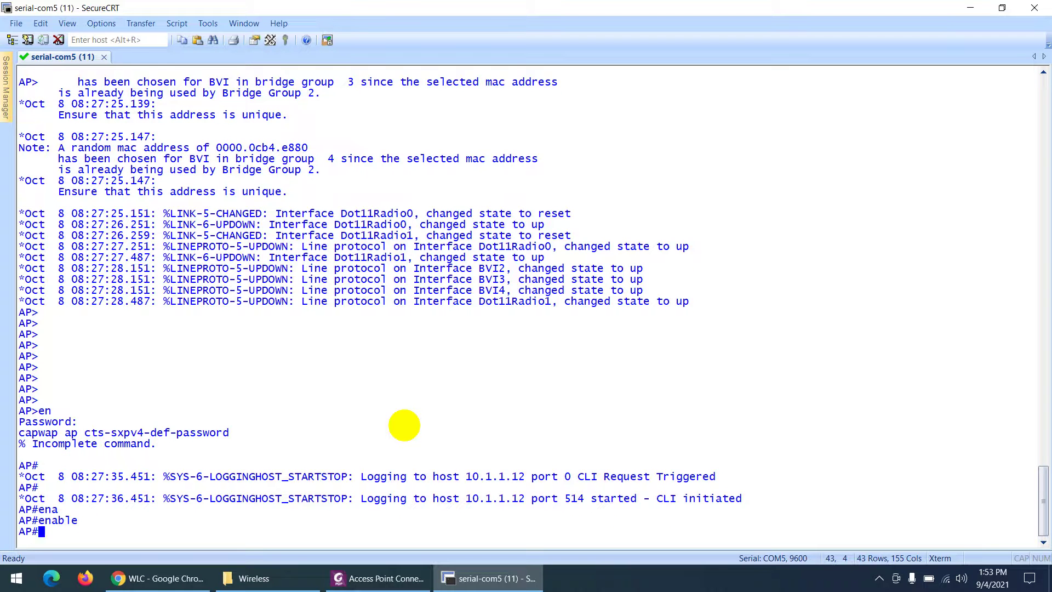
key(Return)
key(Return)
key(Return)
key(Return)
key(Return)
key(Return)
key(Return)
key(Return)
key(Return)
key(Return)
key(Return)
key(Return)
key(Return)
key(Return)
key(Return)
key(Return)
key(Return)
key(Return)
key(Return)
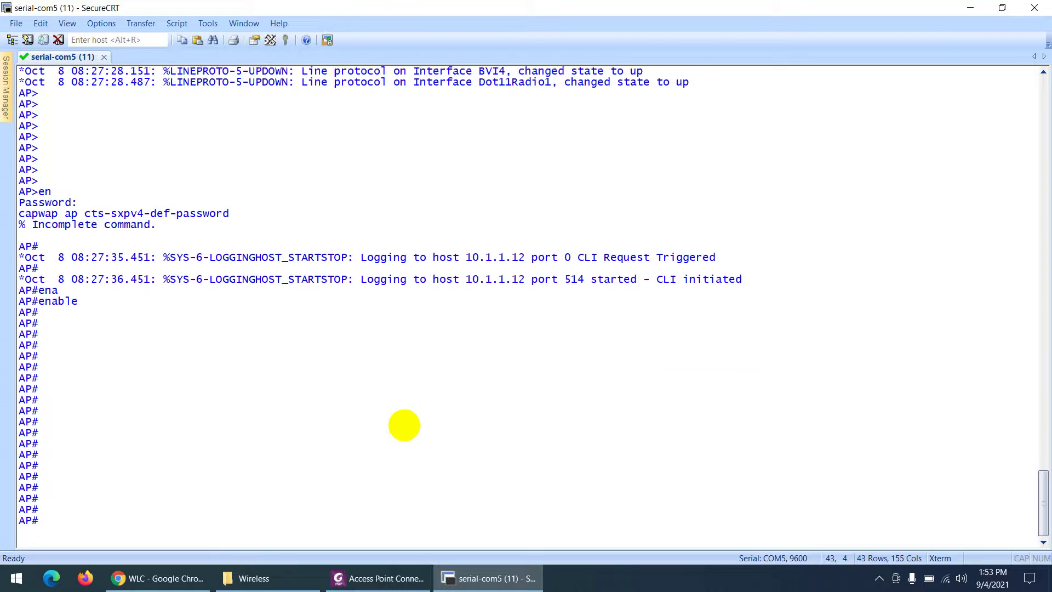
key(Return)
key(Return)
key(Return)
key(Return)
key(Return)
key(Return)
key(Return)
key(Return)
key(Return)
key(Return)
key(Return)
key(Return)
key(Return)
key(Return)
key(Return)
key(Return)
key(Return)
key(Return)
key(Return)
key(Return)
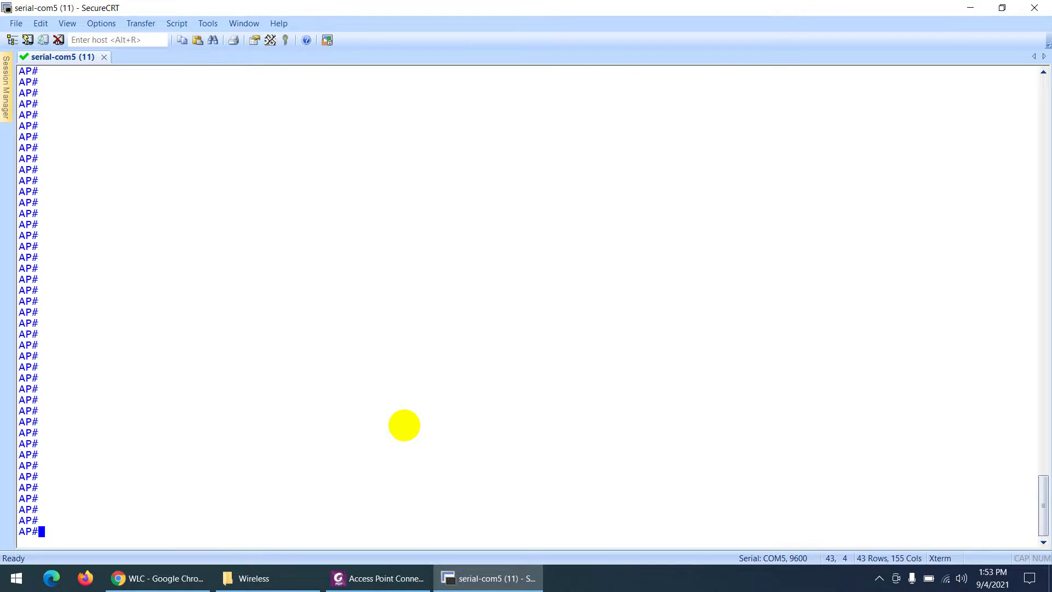
click(157, 578)
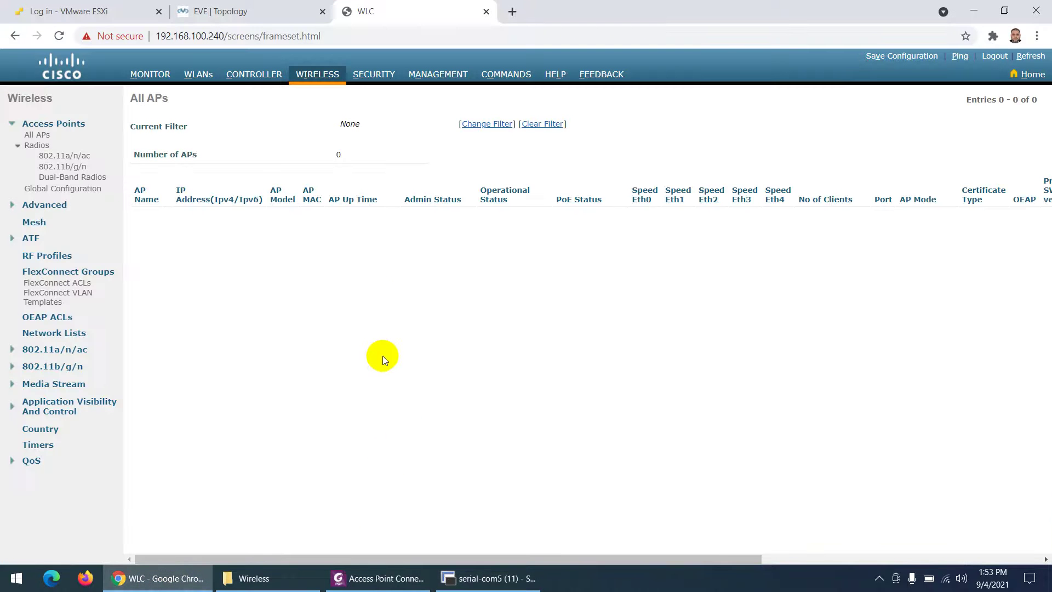
click(319, 79)
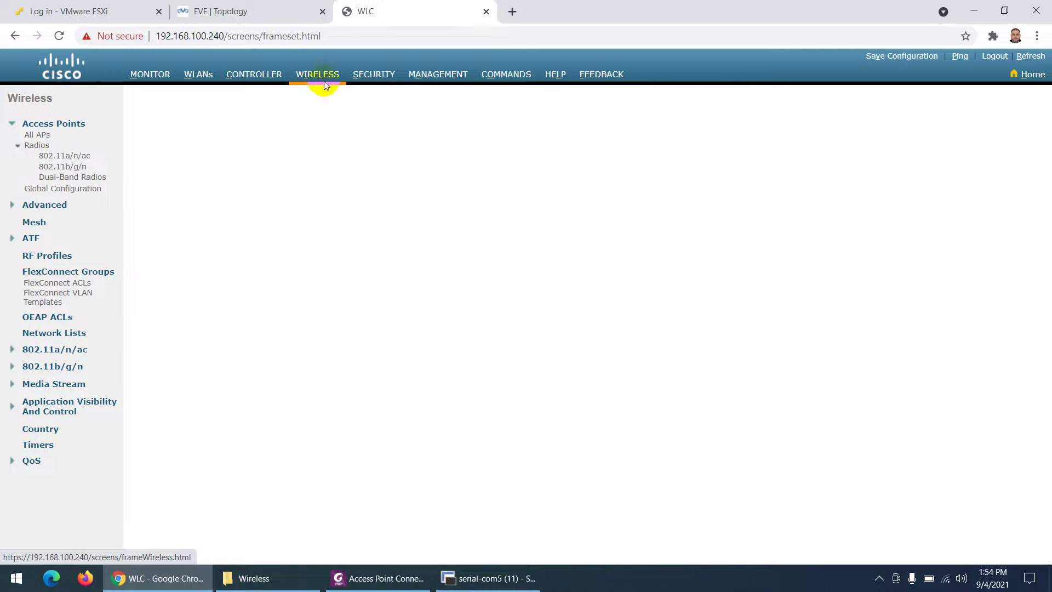
click(324, 81)
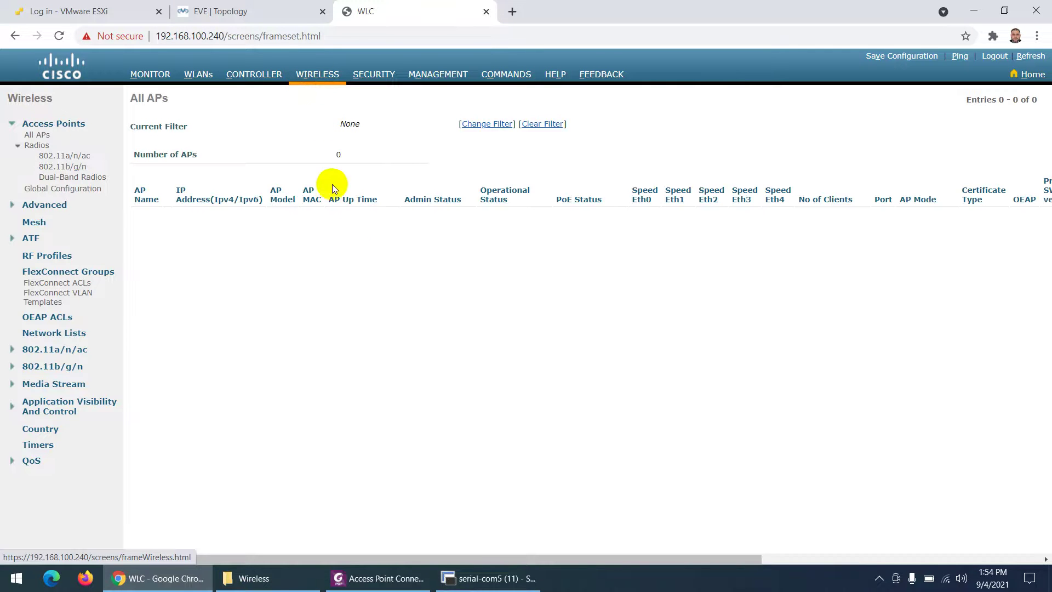
click(146, 76)
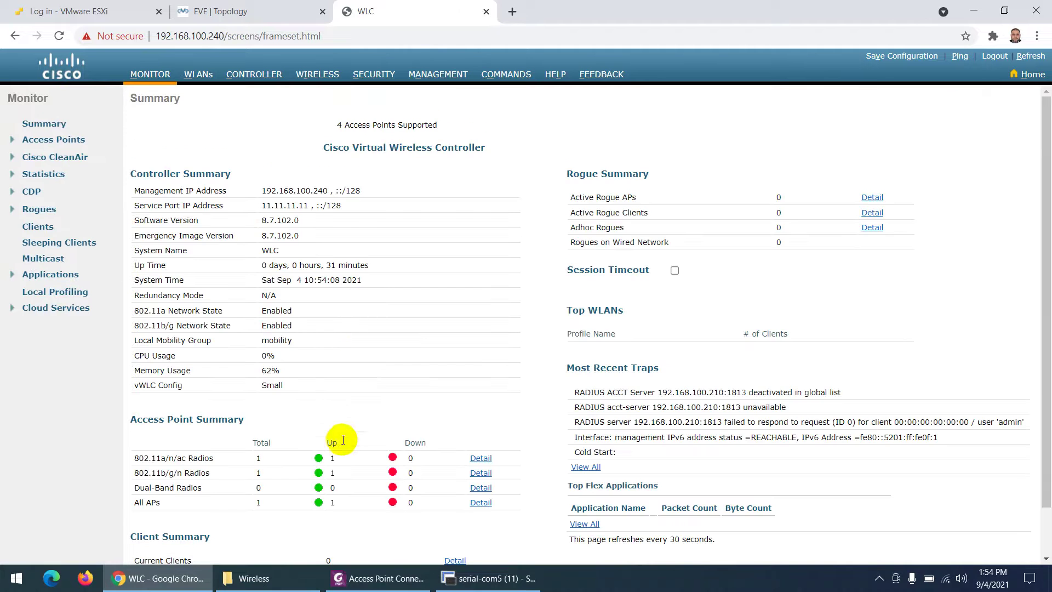
scroll(343, 440, down, 1)
drag(131, 366, 246, 363)
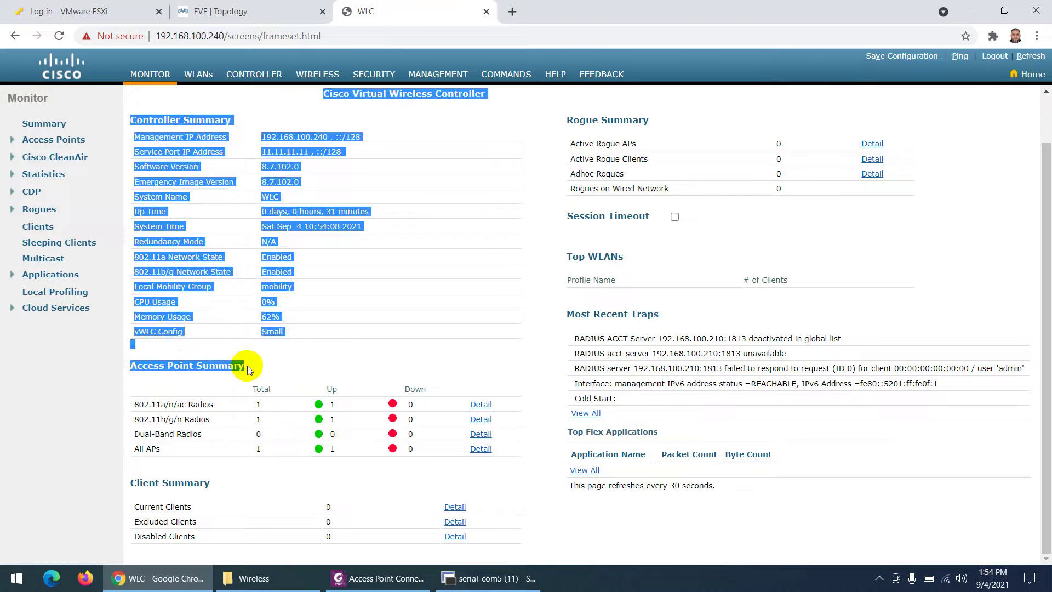
click(207, 399)
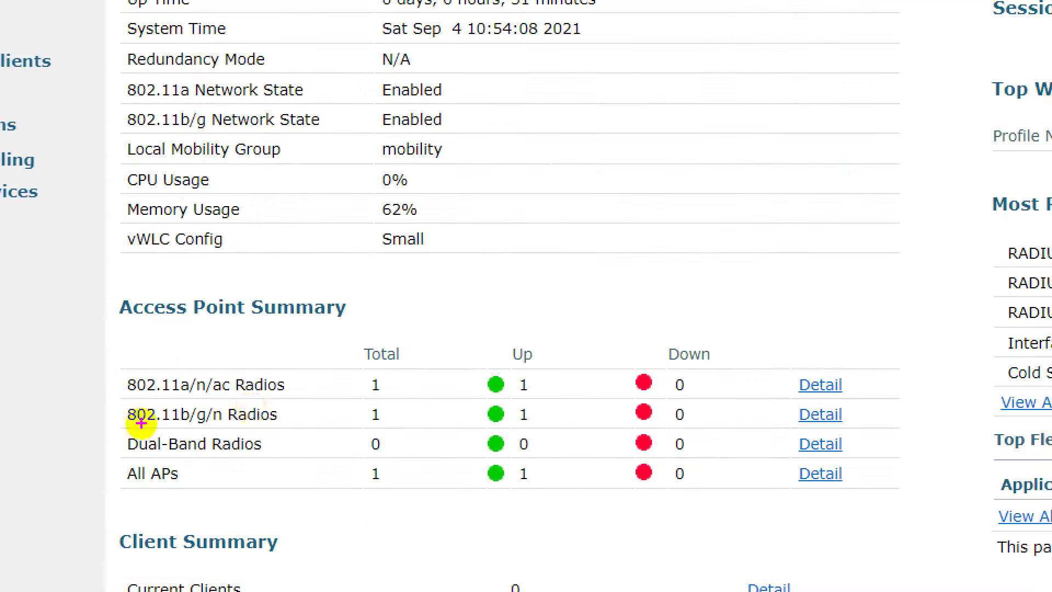
drag(251, 413, 276, 410)
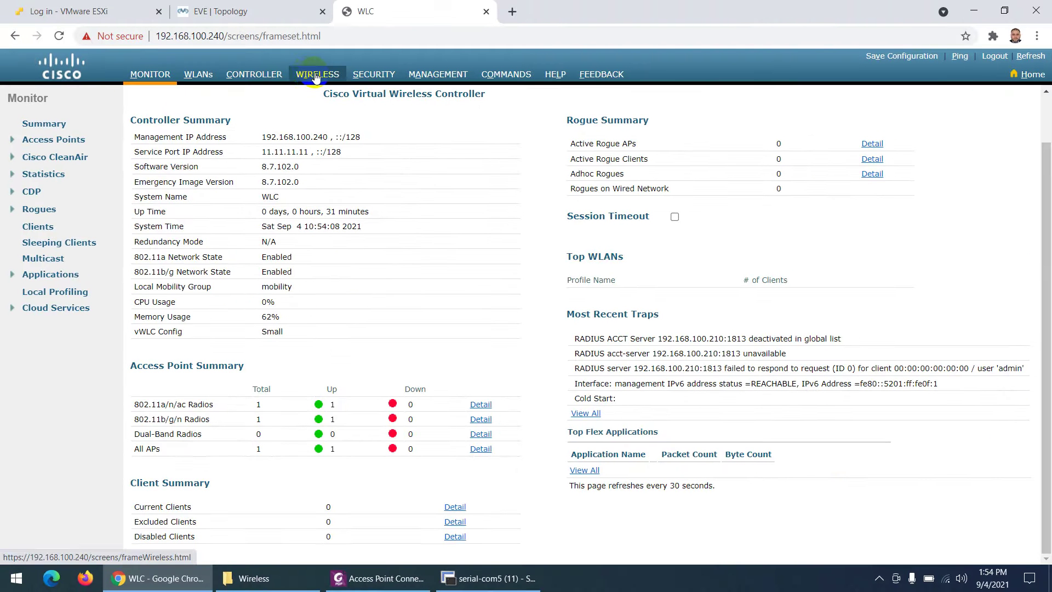
Review the joined AP on All APs: AIR-CAP3702E-E-K9, 192.168.100.241, its MAC and up time.
click(315, 76)
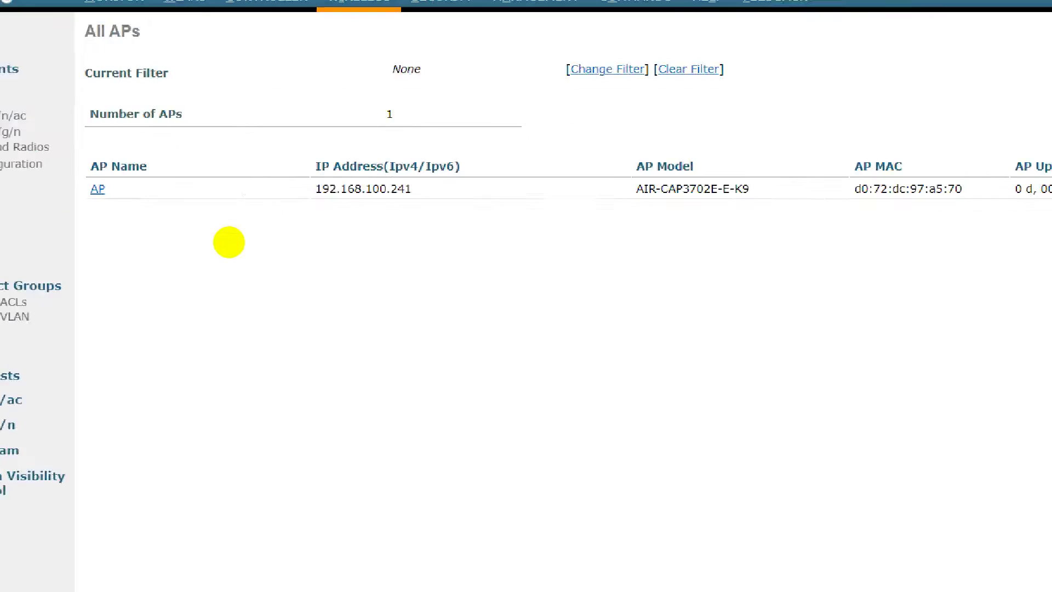
drag(506, 195, 491, 252)
drag(467, 190, 457, 230)
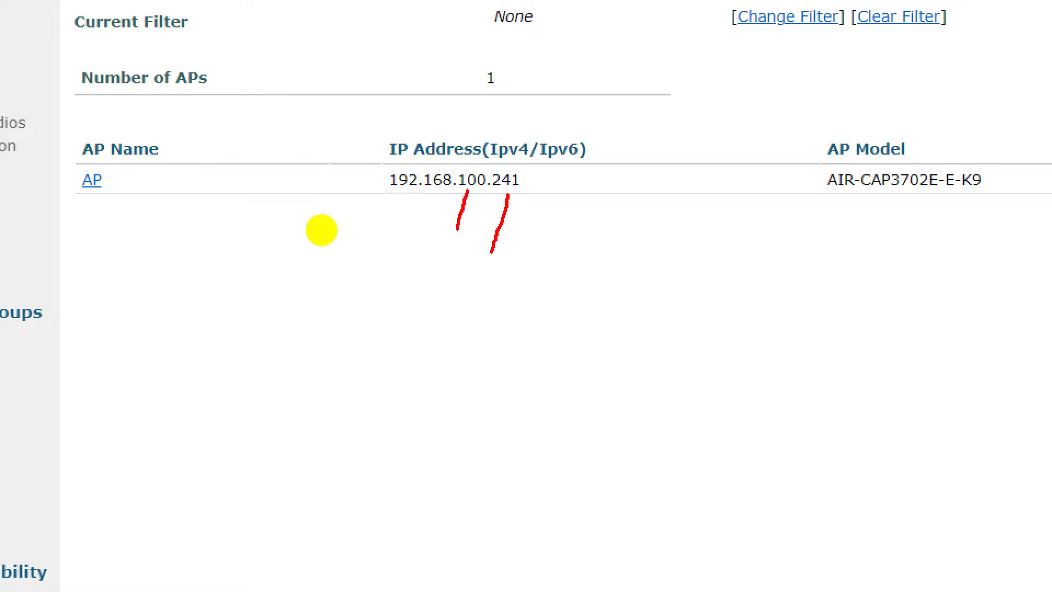
drag(86, 197, 103, 226)
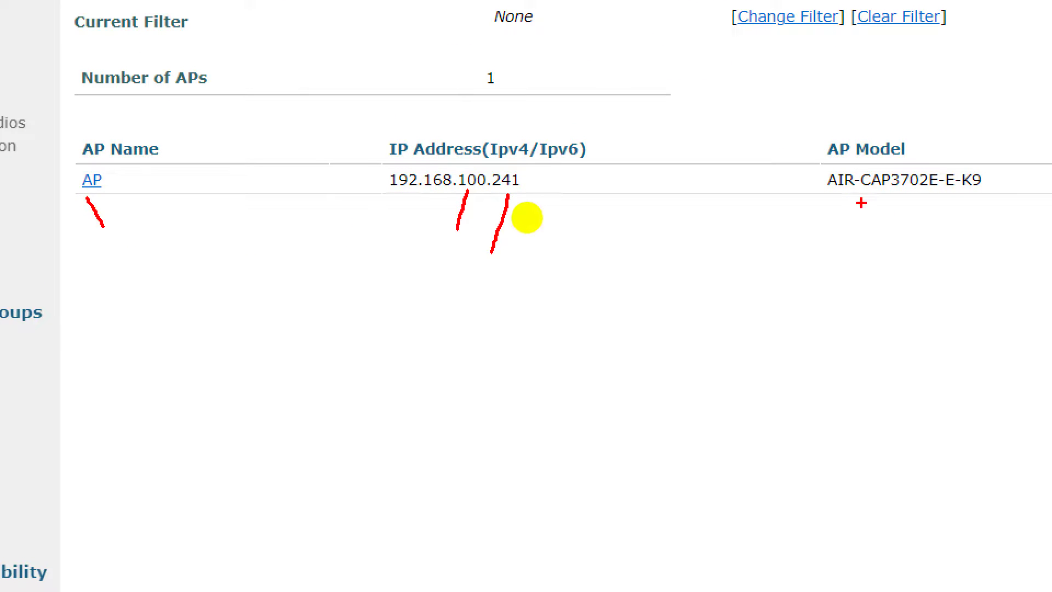
mouse_move(823, 195)
mouse_down()
mouse_move(964, 196)
mouse_move(922, 168)
mouse_move(807, 179)
mouse_move(836, 192)
mouse_up()
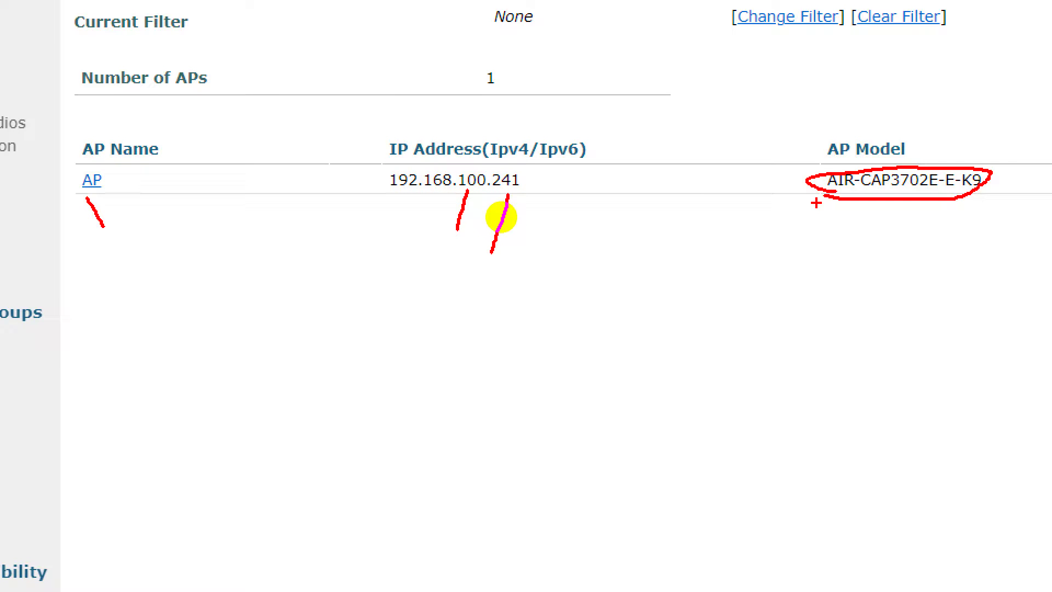
key(Escape)
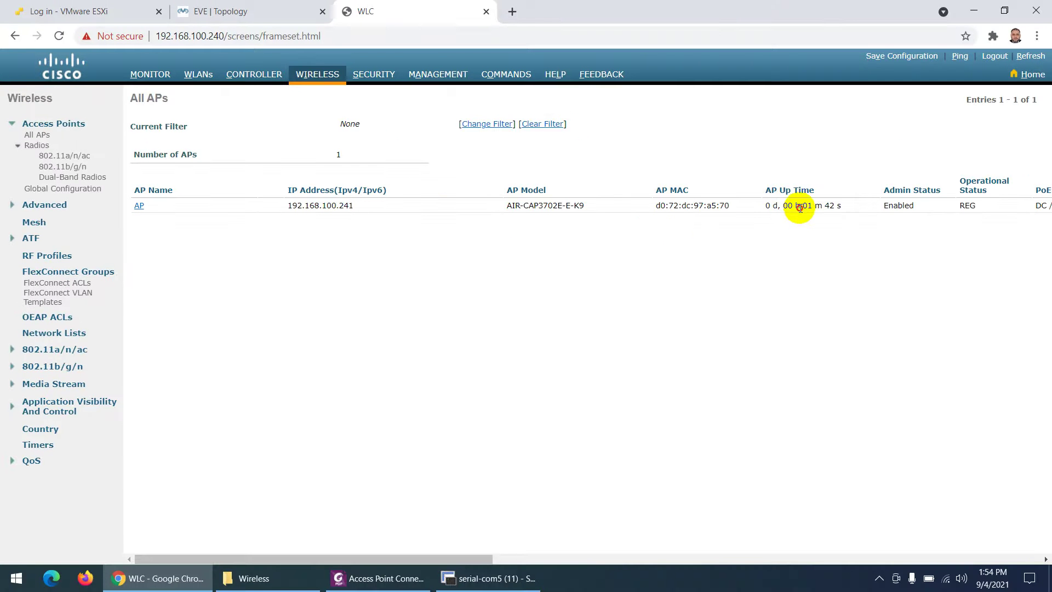
mouse_move(801, 206)
mouse_down()
mouse_move(830, 205)
mouse_move(798, 236)
mouse_up()
key(ctrl+1)
drag(904, 181, 893, 216)
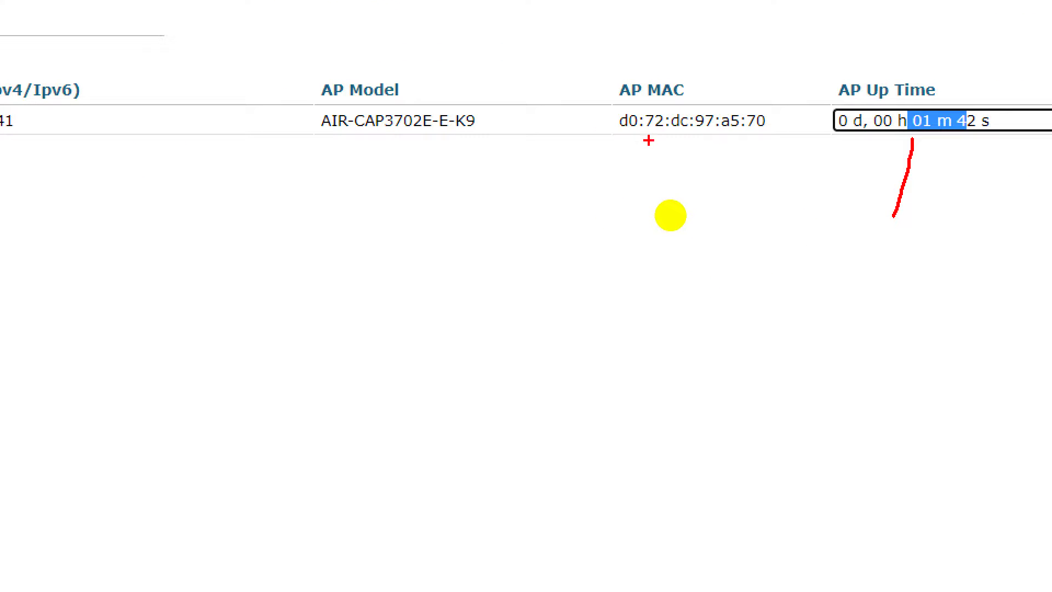
drag(683, 134, 638, 219)
key(Escape)
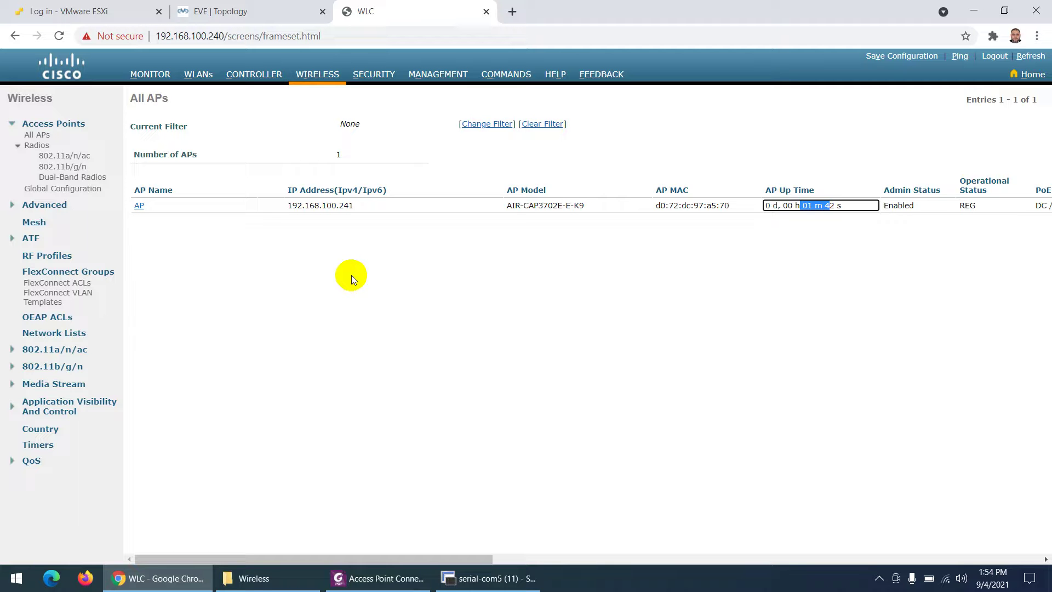
Copy the 'show capwap ip config' command from the PDF's manual configuration steps.
click(378, 578)
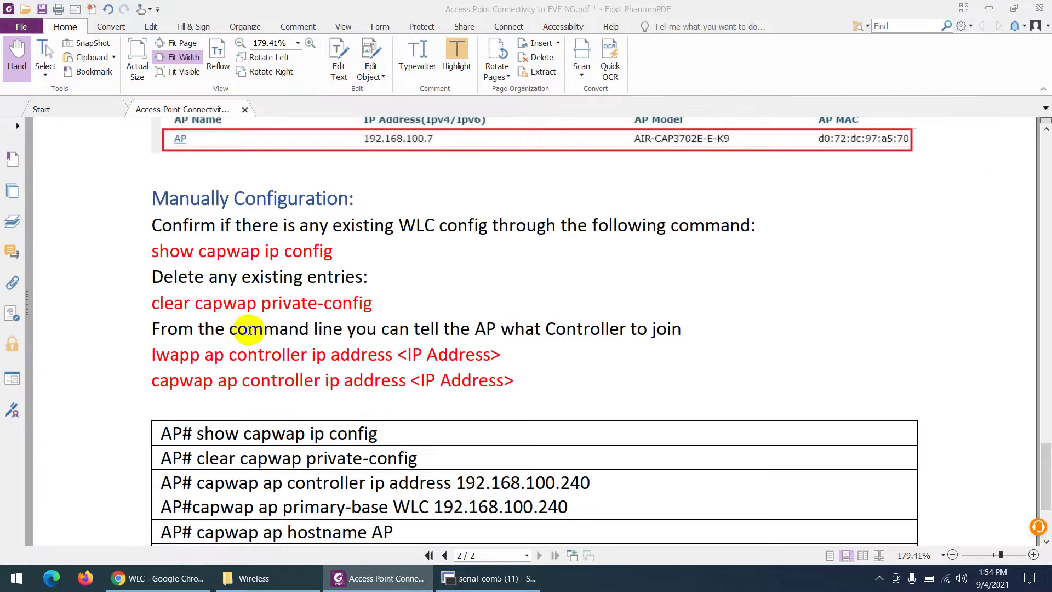
scroll(241, 274, down, 1)
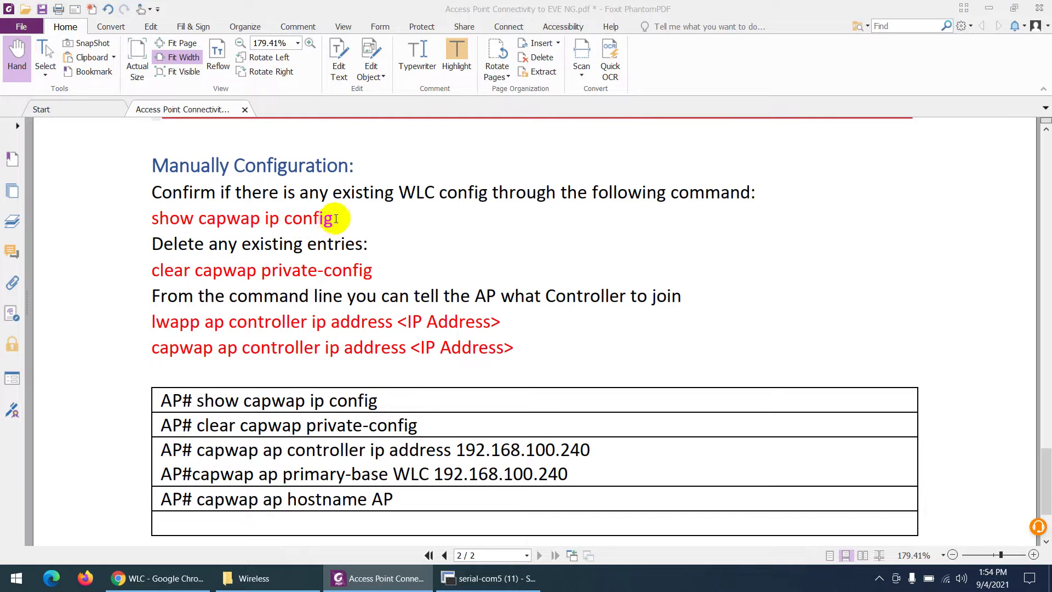
drag(333, 219, 152, 222)
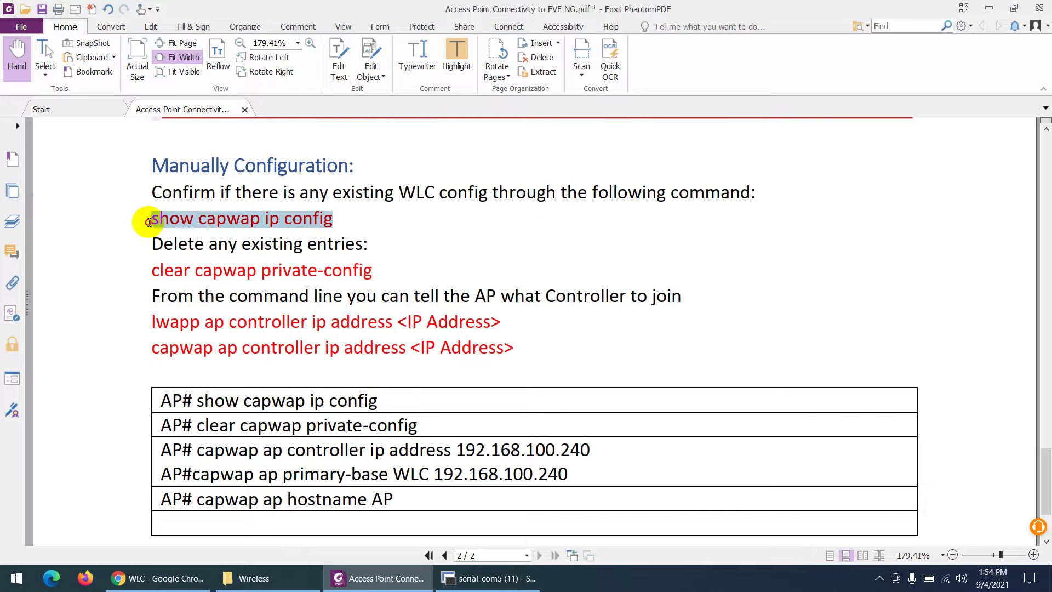
right_click(176, 223)
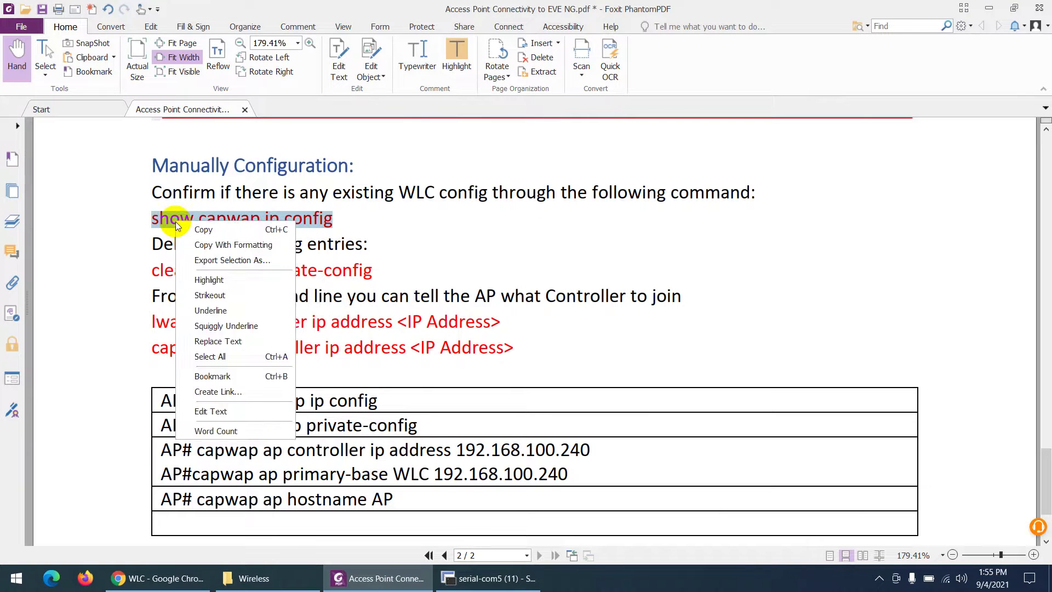
click(167, 228)
click(490, 577)
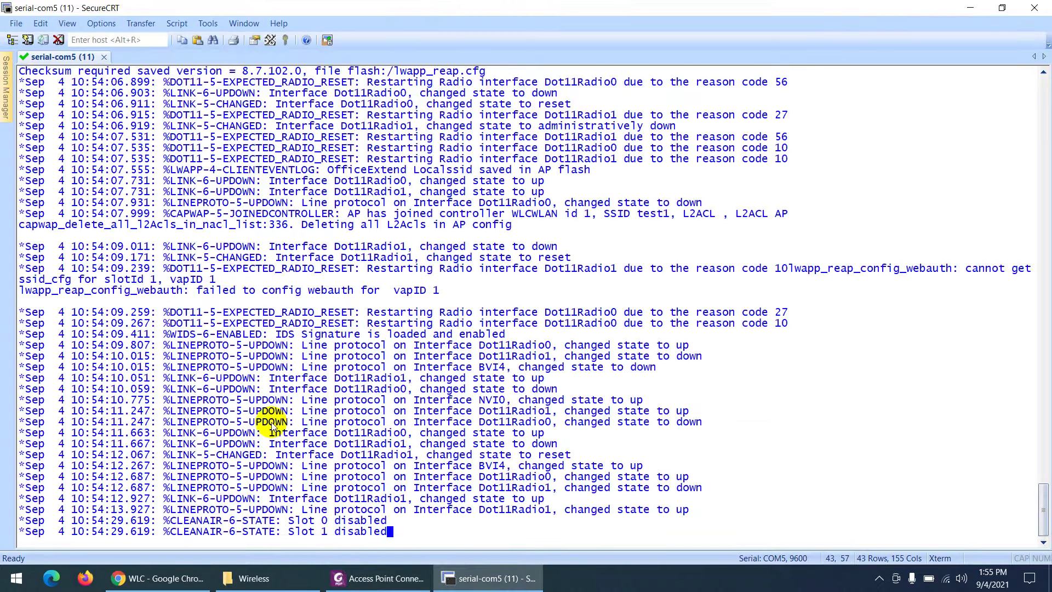
Run 'show capwap ip config', confirming AP IP 192.168.100.241 and primary controller 192.168.100.240.
key(Return)
key(Return)
key(Return)
key(Return)
key(Return)
key(Return)
key(Return)
key(Return)
key(Return)
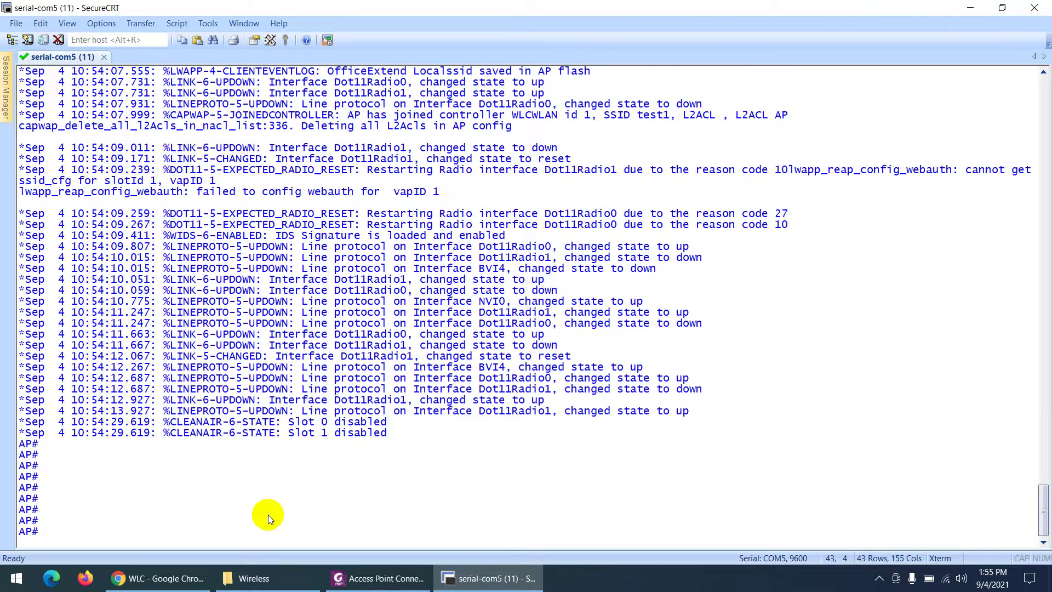
text(show capwap ip config)
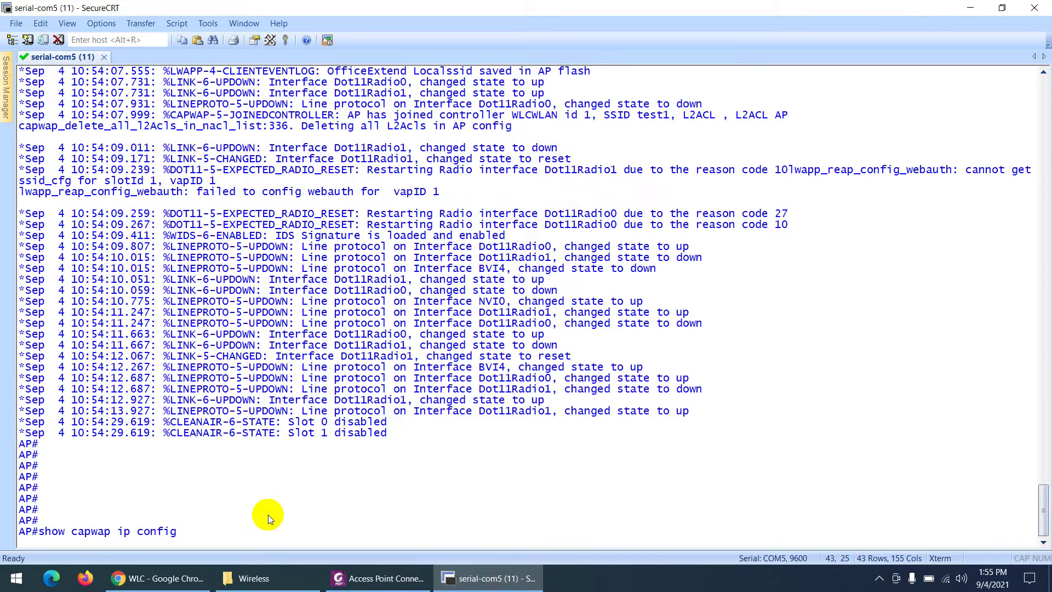
key(Return)
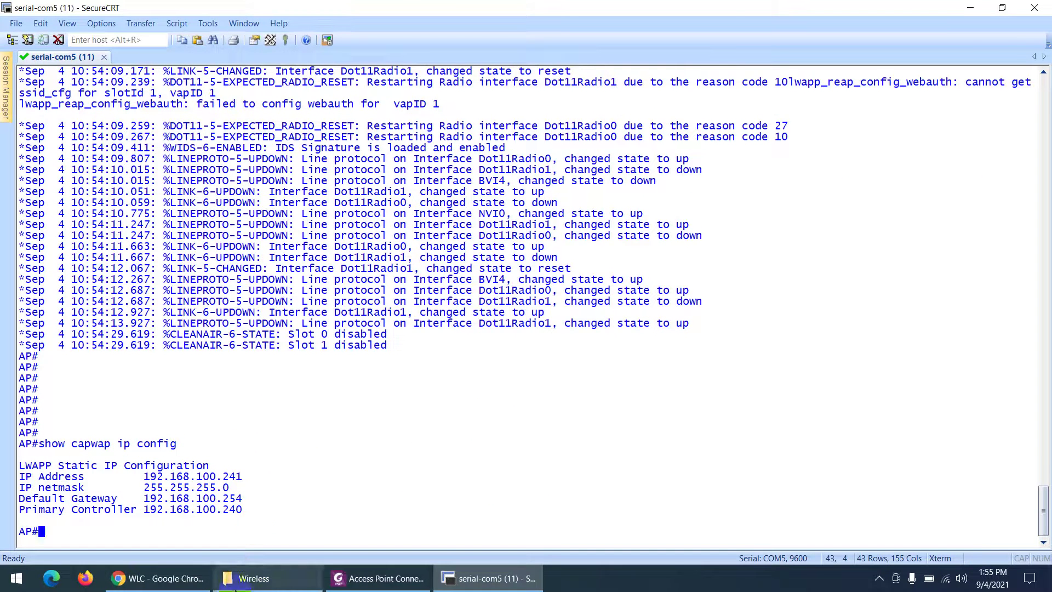
click(332, 584)
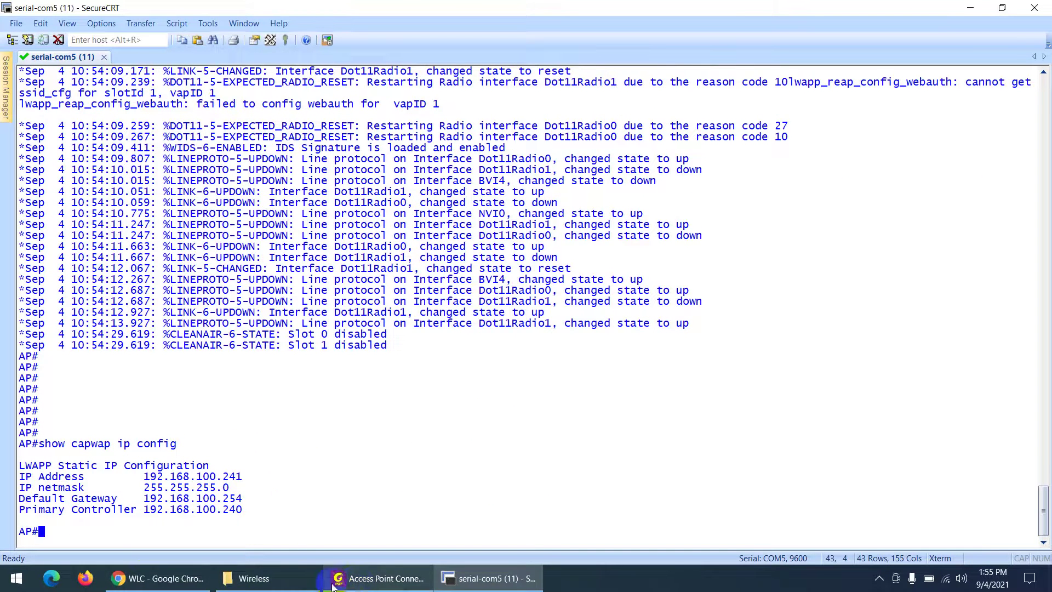
click(360, 584)
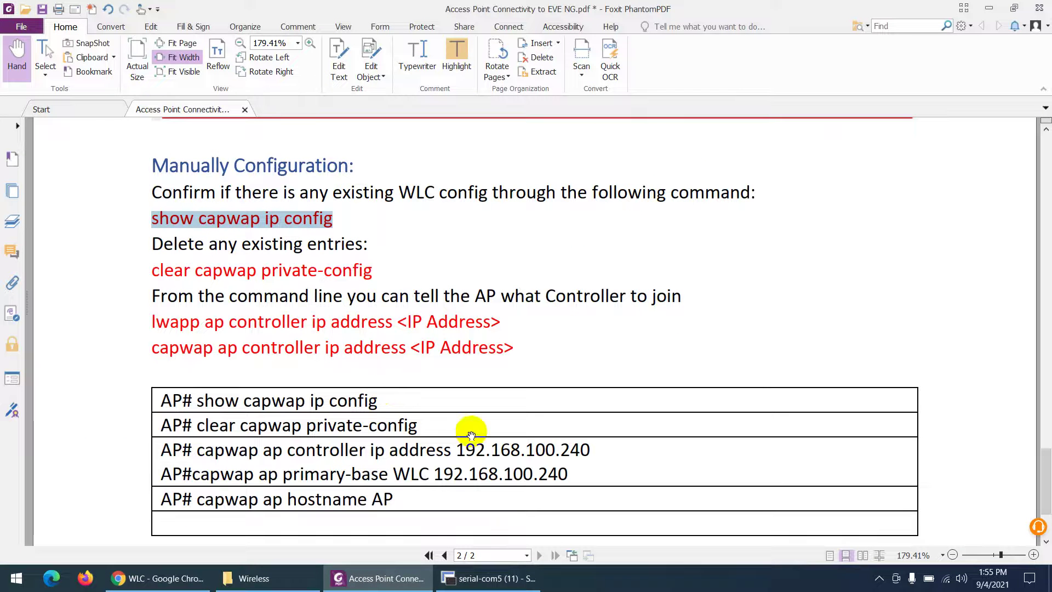
Review the clear capwap private-config, lwapp and capwap ap controller commands in the guide and recheck All APs.
drag(366, 271, 155, 271)
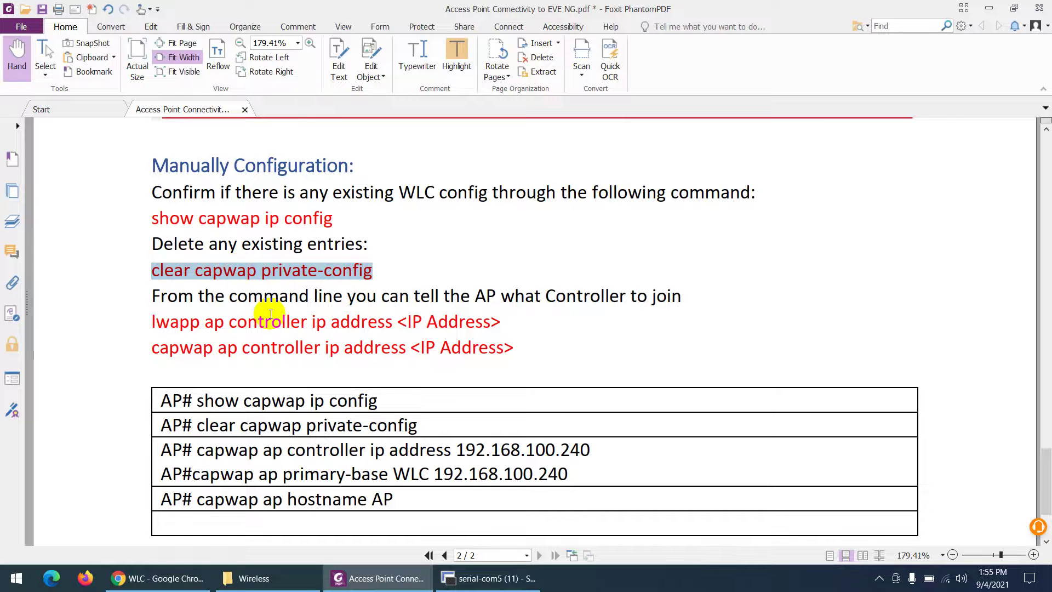
scroll(270, 313, down, 2)
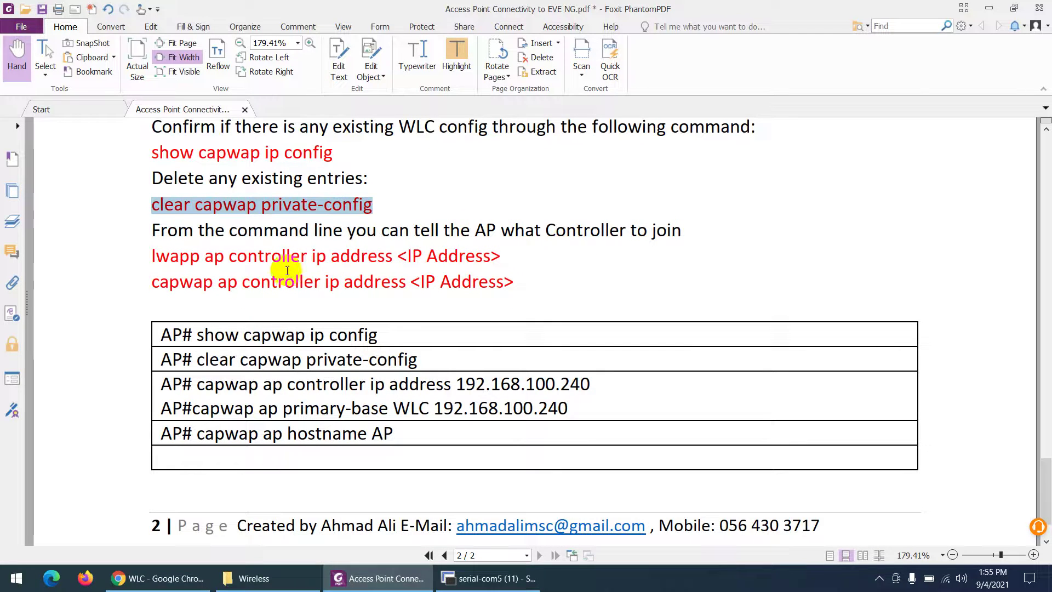
drag(150, 255, 392, 261)
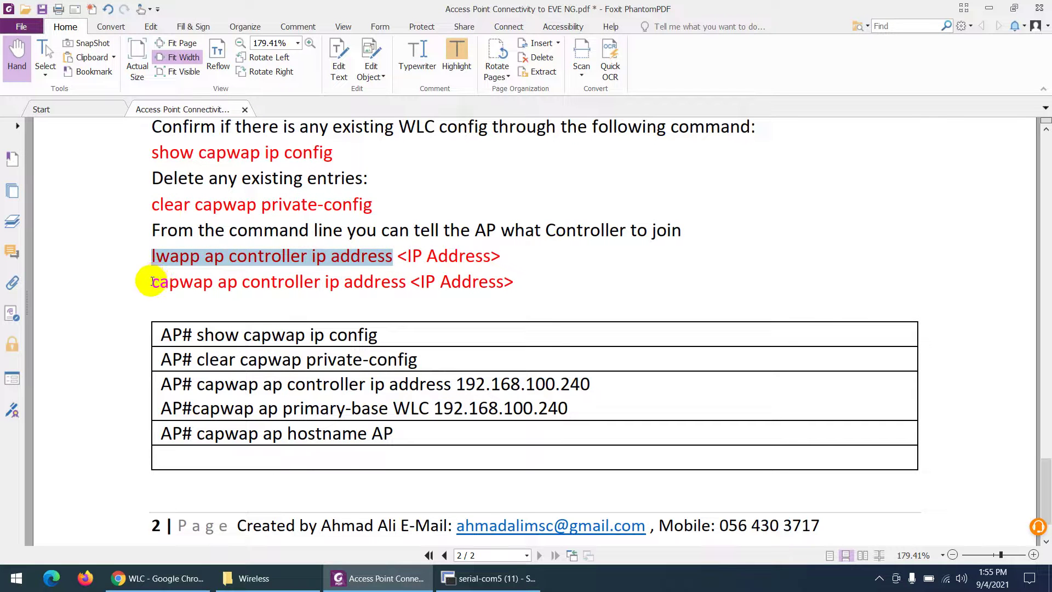
drag(152, 282, 375, 282)
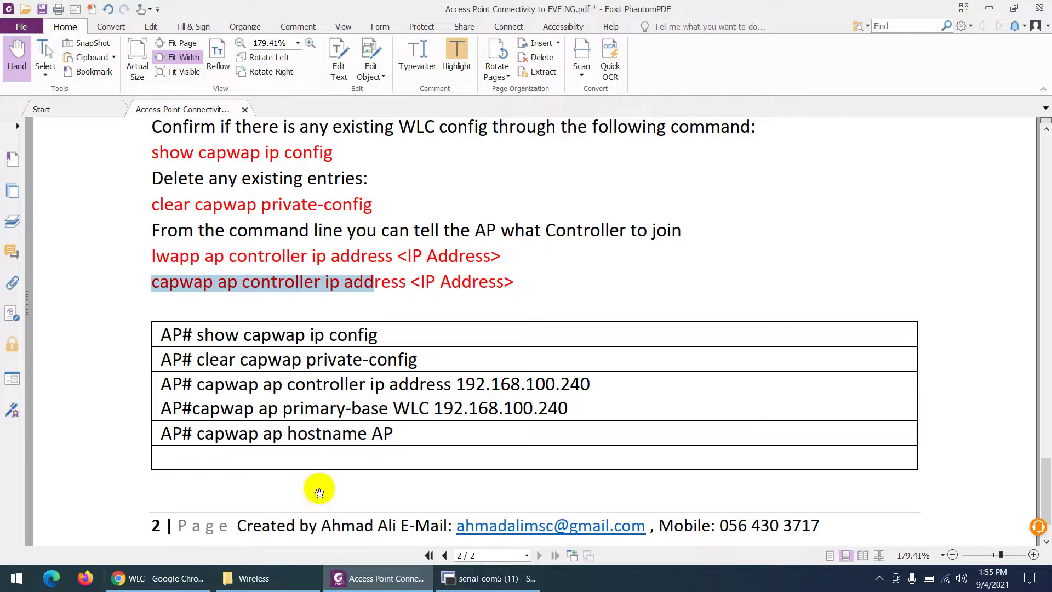
click(165, 578)
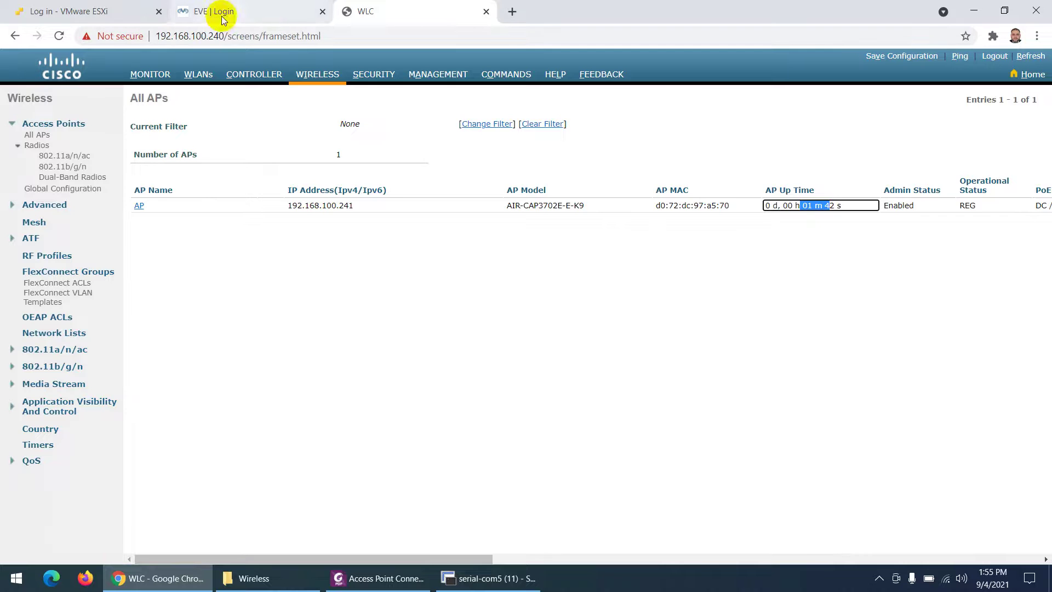
click(148, 578)
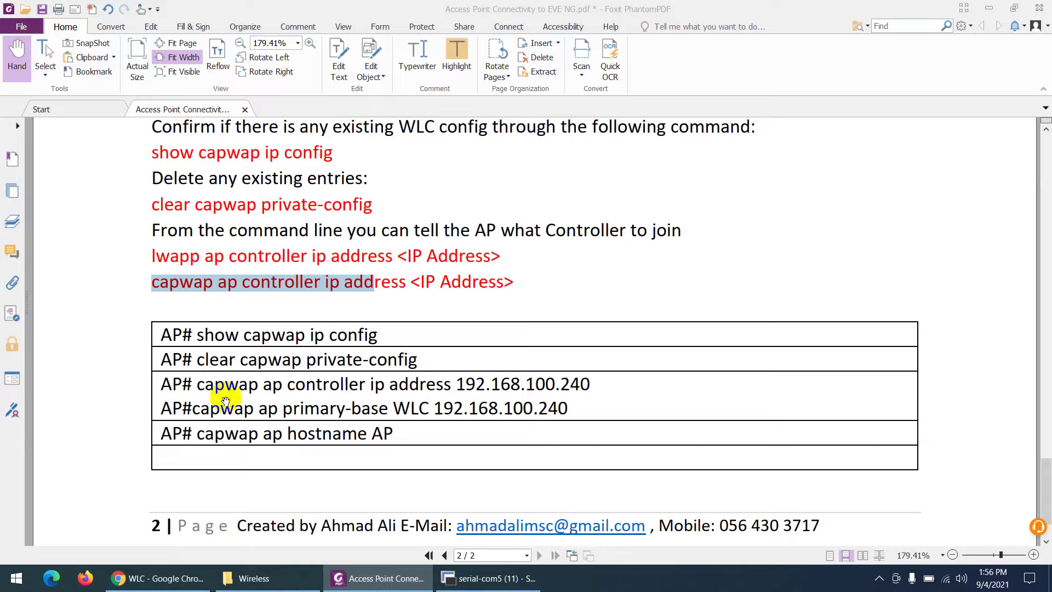
Copy 'capwap ap primary-base WLC 192.168.100.240' from the guide and paste it at the AP# prompt.
drag(195, 410, 570, 408)
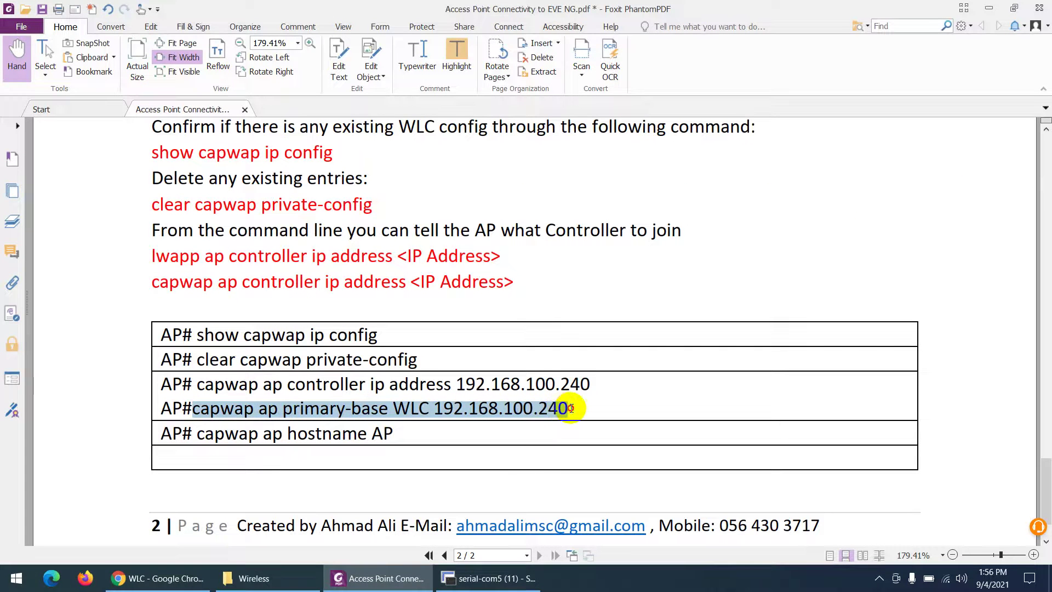
right_click(461, 409)
click(472, 398)
click(454, 578)
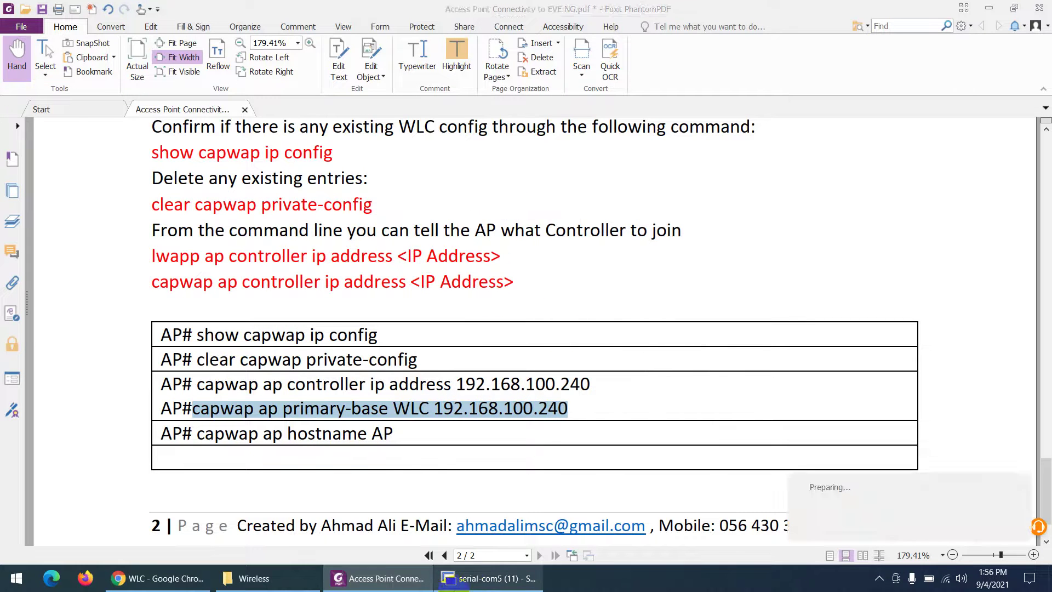
right_click(363, 533)
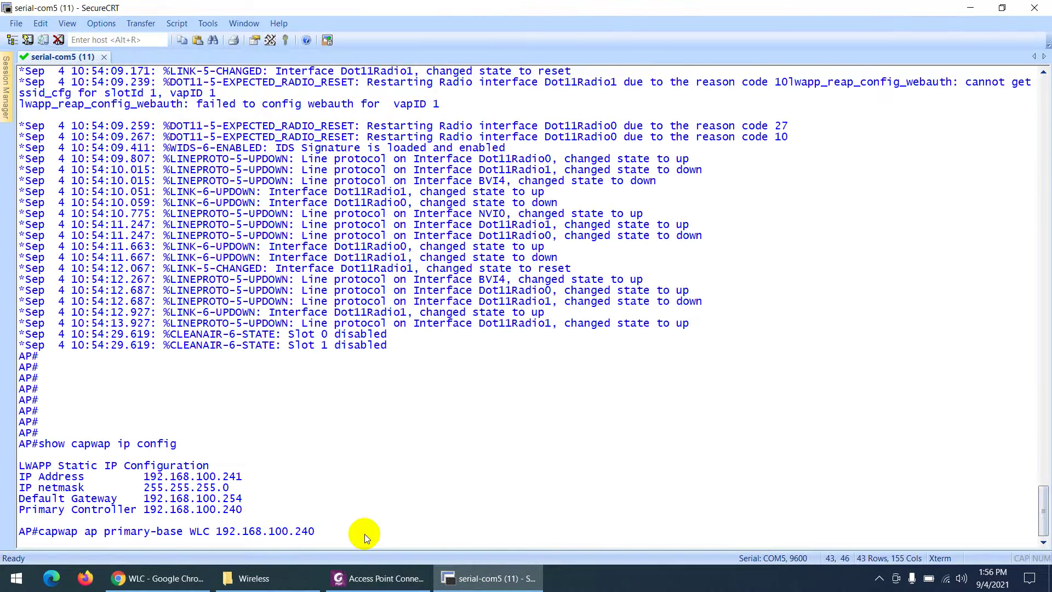
Run the pasted primary-base WLC command, glance at the WLC page, and bring the guide PDF forward.
key(Return)
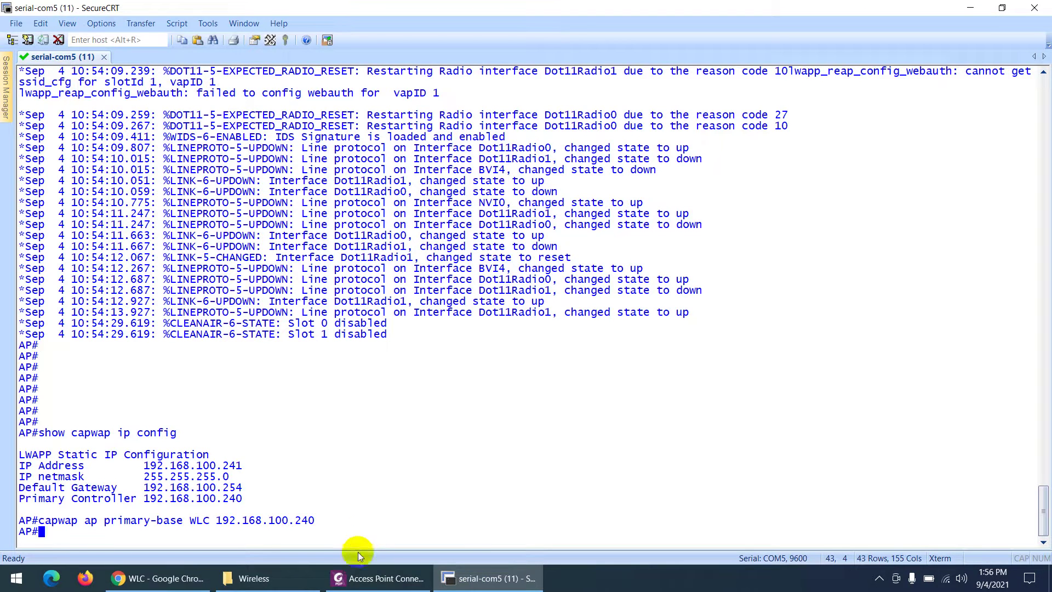
click(160, 580)
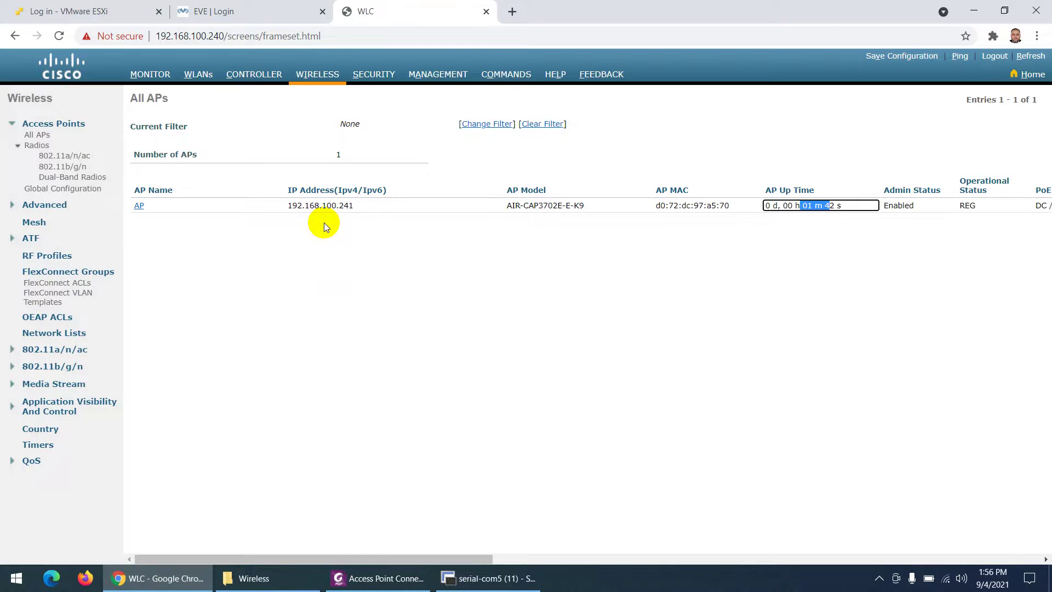
click(378, 578)
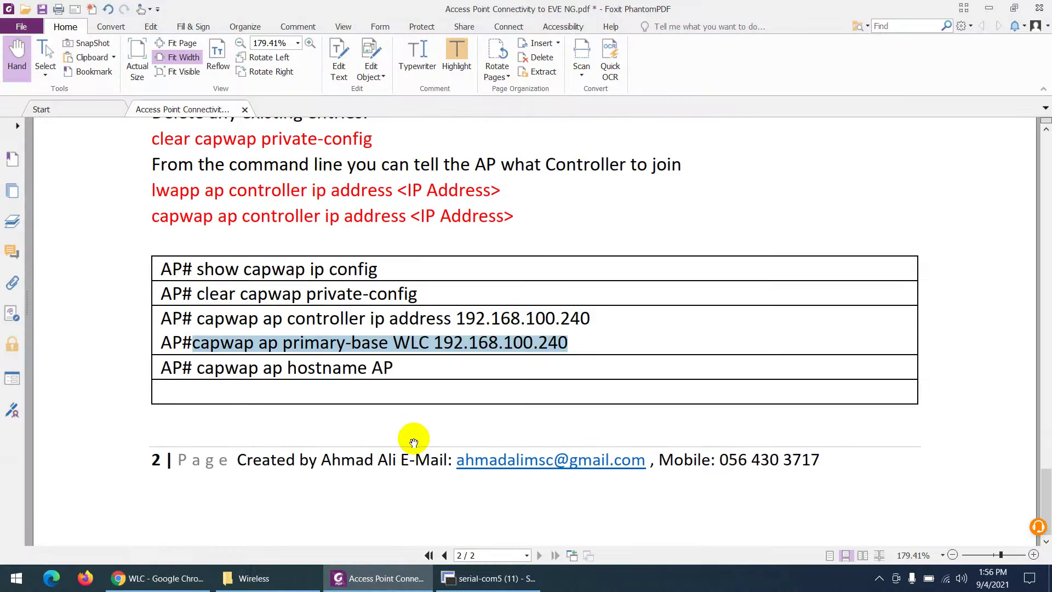
Scroll the guide up to the Manually Configuration section, then return to the WLC's All APs list.
scroll(427, 394, up, 2)
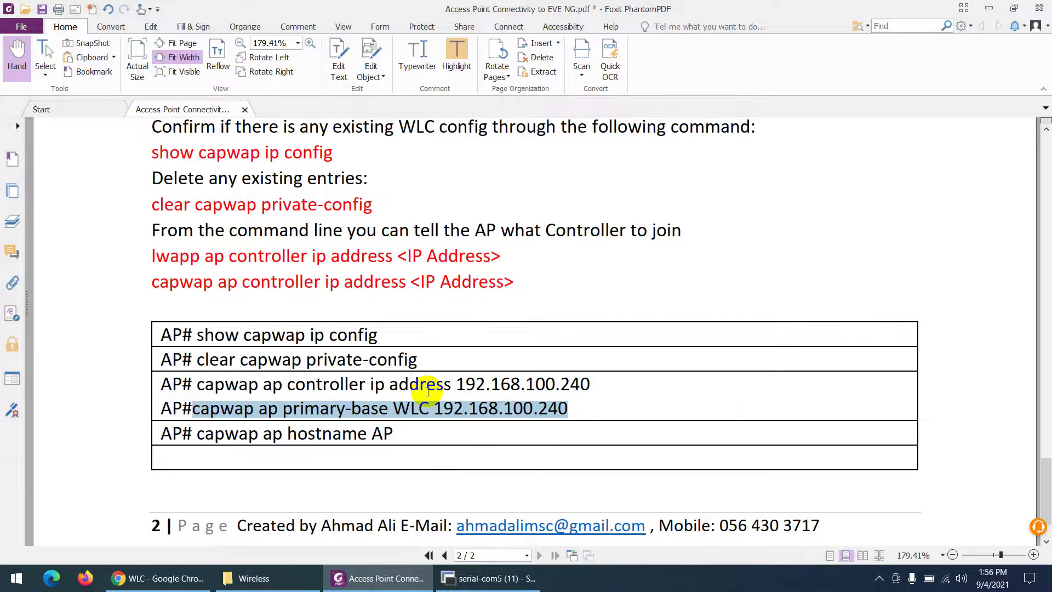
scroll(428, 391, up, 5)
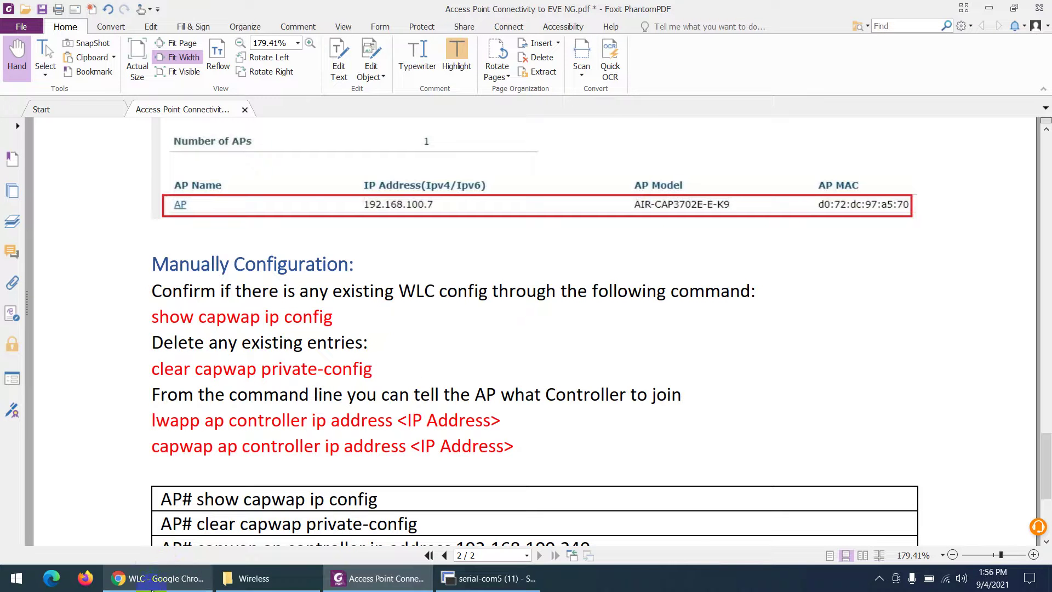
click(180, 578)
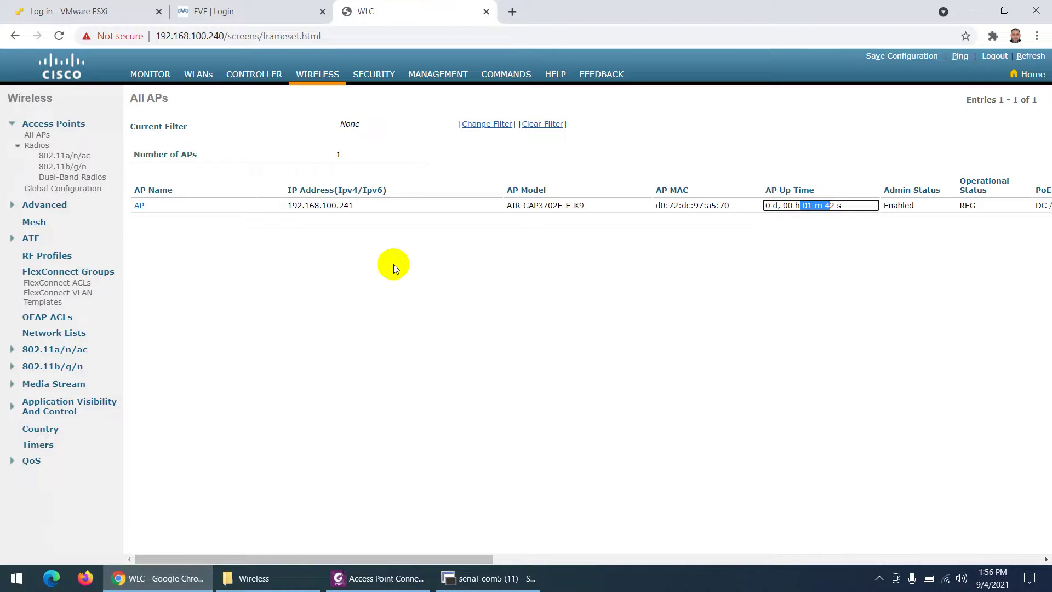
Check Wireless > Country shows SA (Saudi Arabia) configured, then go back to the AP console.
click(41, 430)
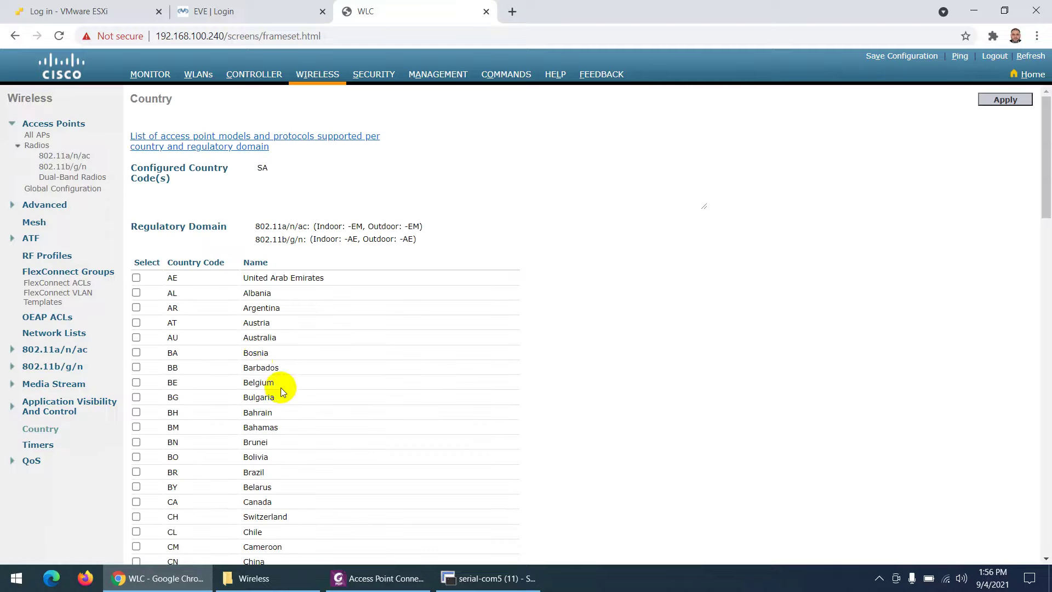
scroll(281, 387, down, 10)
scroll(162, 381, down, 12)
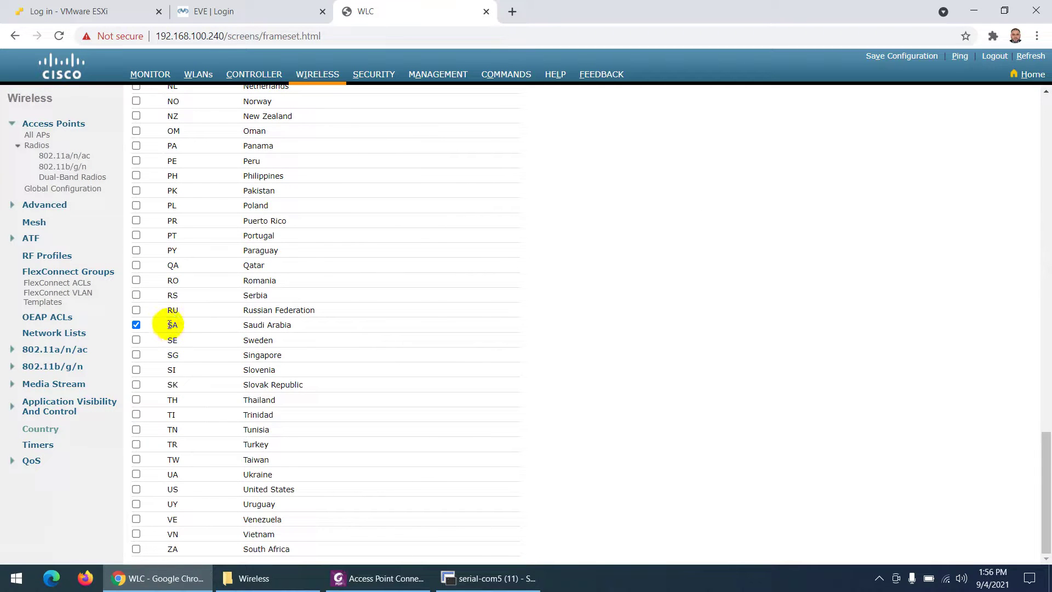
click(168, 323)
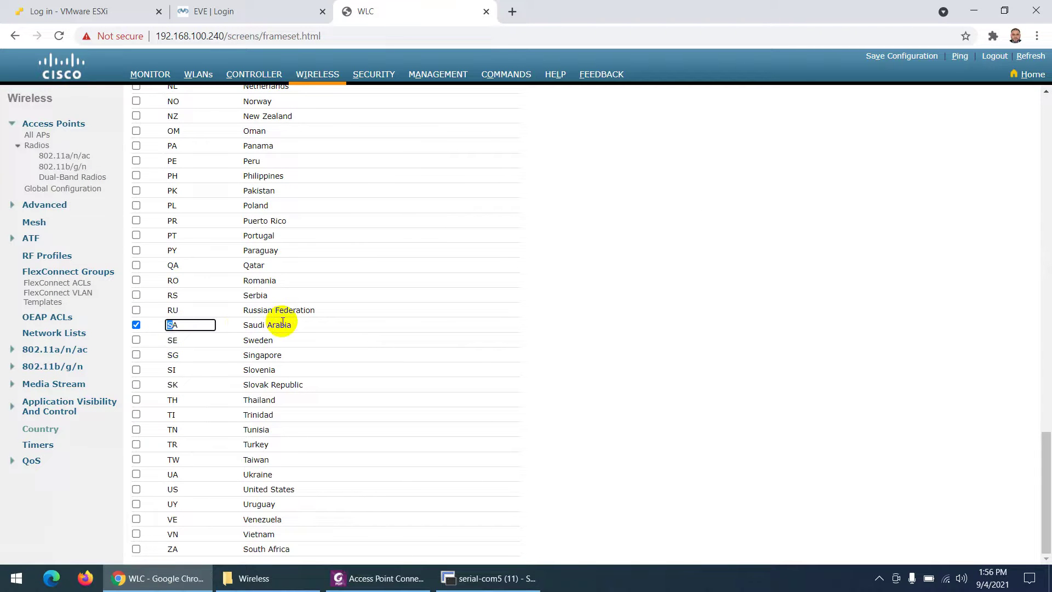
scroll(282, 322, up, 14)
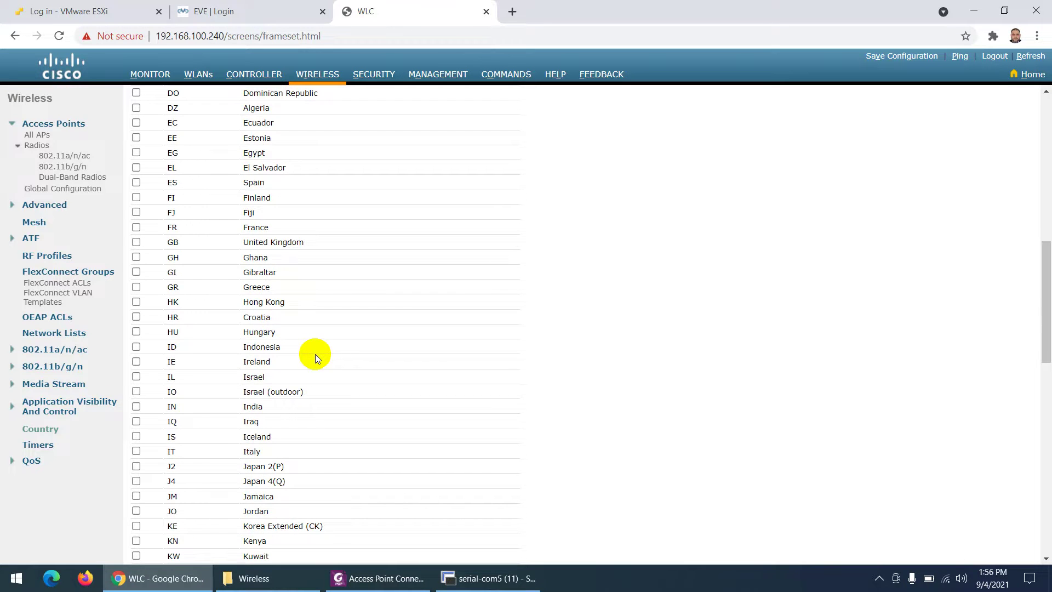
scroll(315, 356, up, 10)
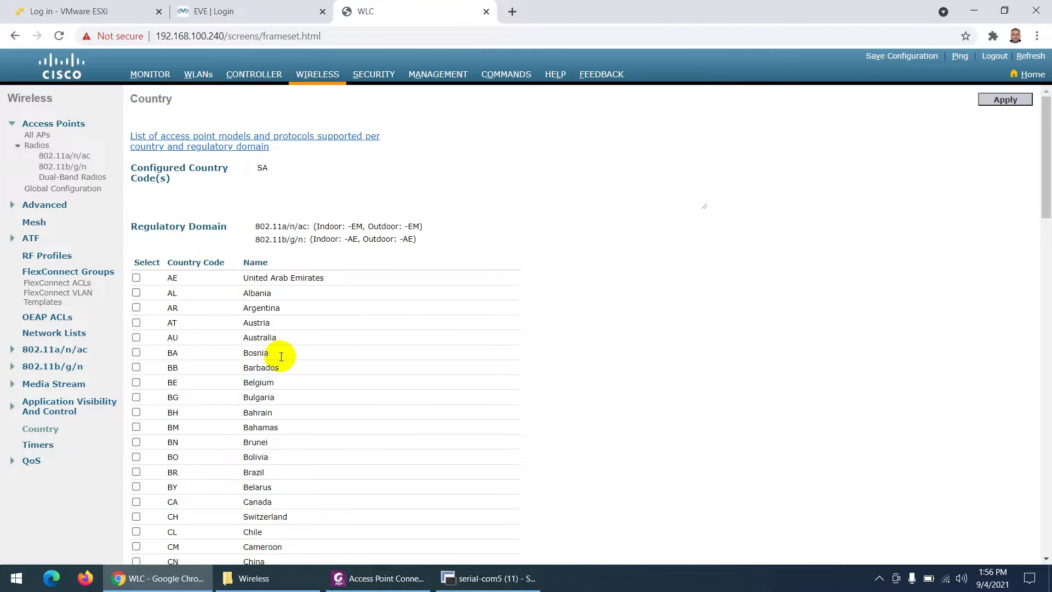
click(482, 577)
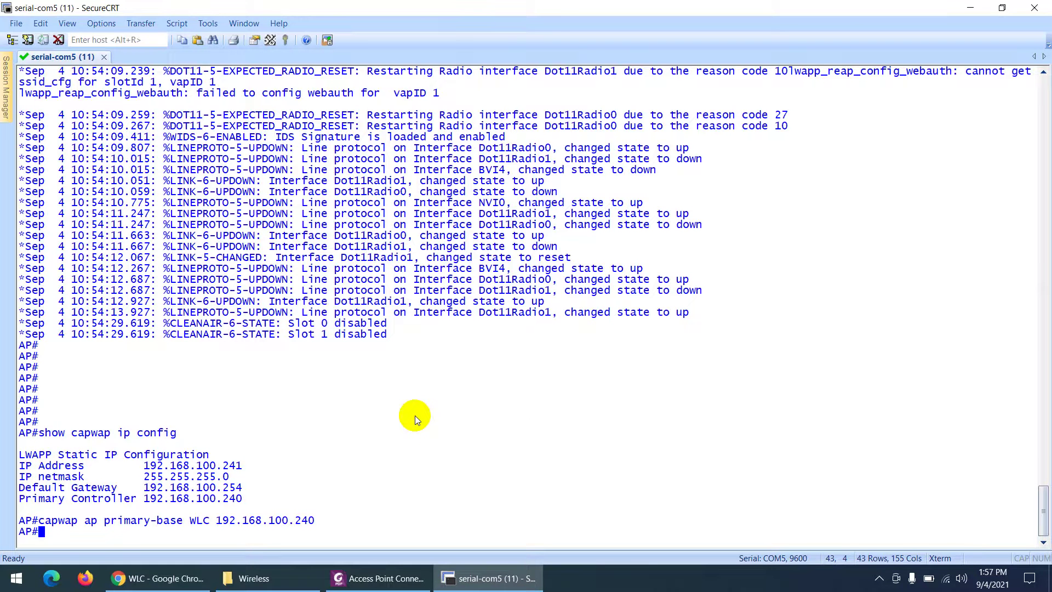
Highlight the AP log's radio reset lines and the messages showing it joined the controller.
scroll(499, 285, up, 6)
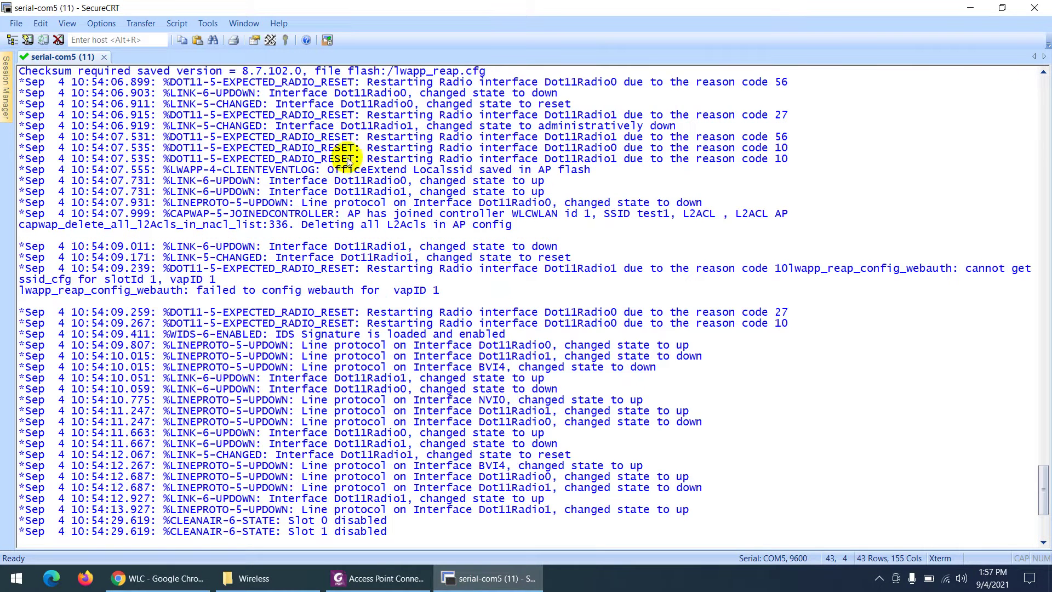
drag(342, 138, 585, 379)
scroll(602, 378, up, 5)
click(710, 323)
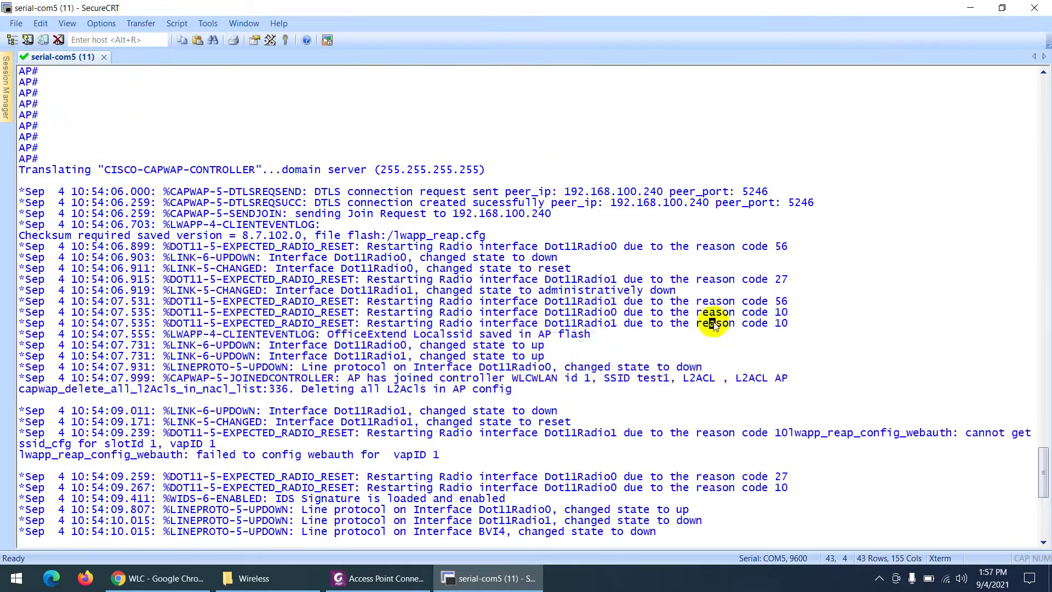
drag(294, 228, 509, 448)
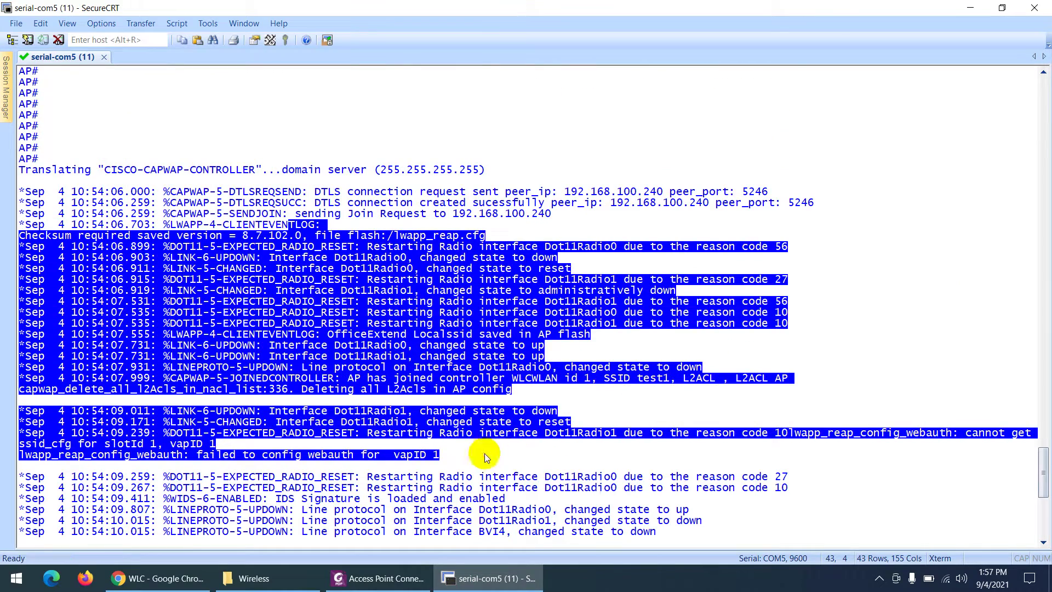
Mark the AP's static IP and primary controller lines, then return to the WLC web page.
scroll(432, 438, down, 10)
right_click(432, 438)
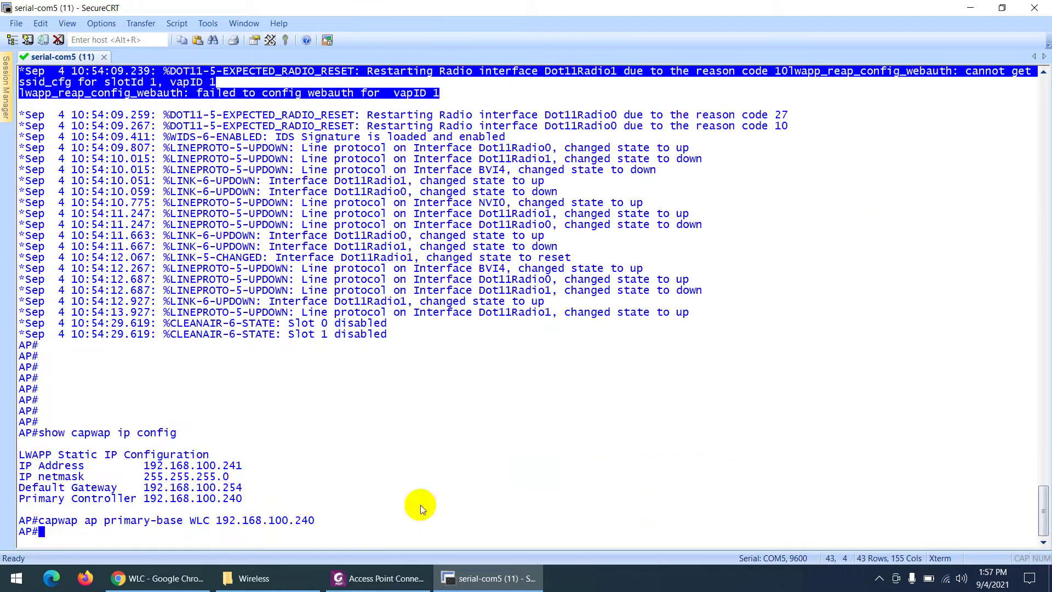
drag(256, 509, 24, 465)
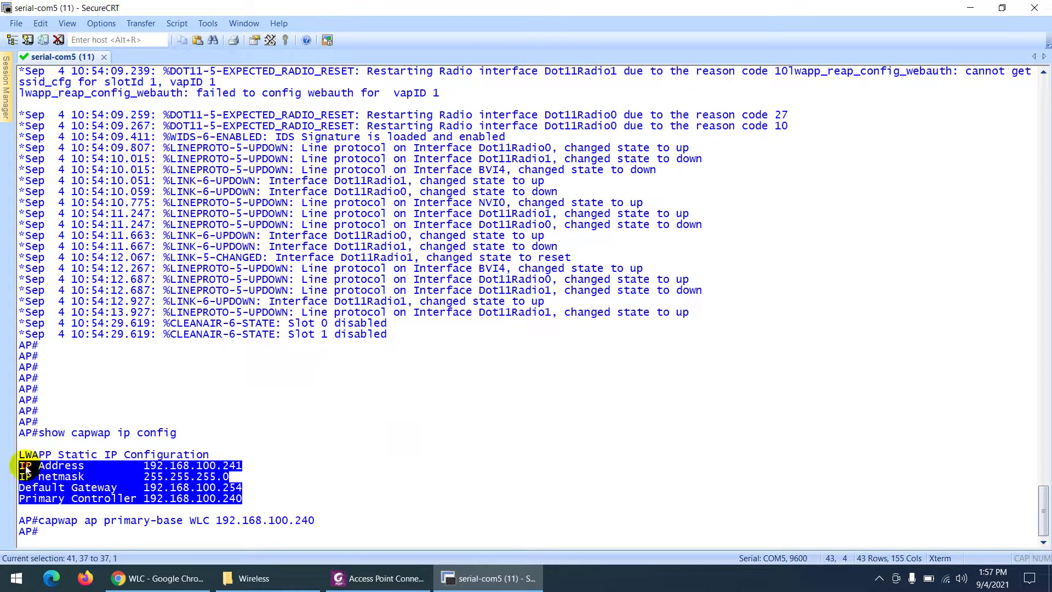
click(157, 578)
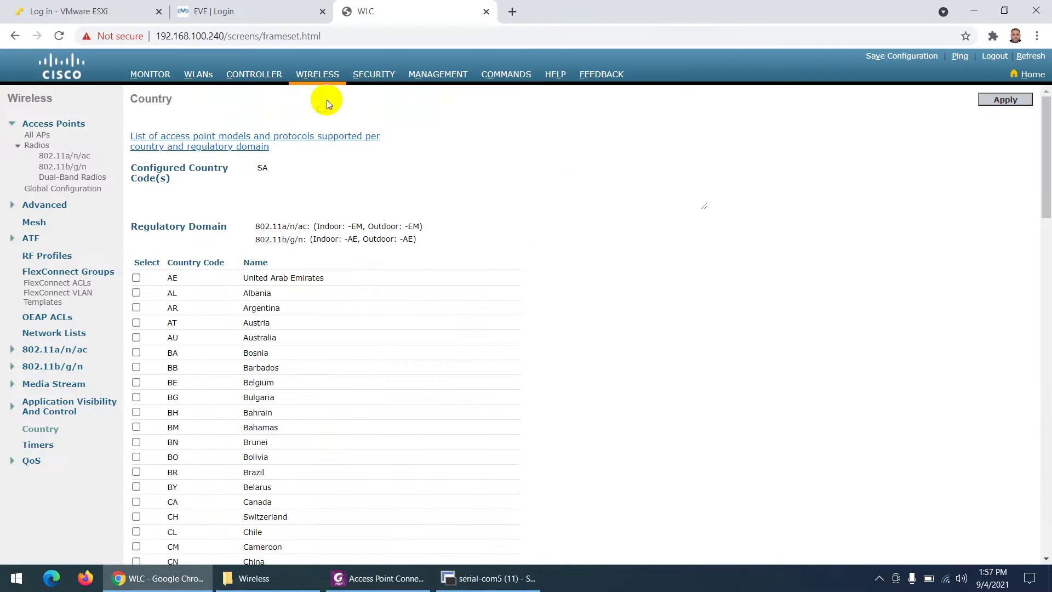
Show All APs confirming the AP at 192.168.100.241 is registered, then bring the guide PDF forward.
click(320, 76)
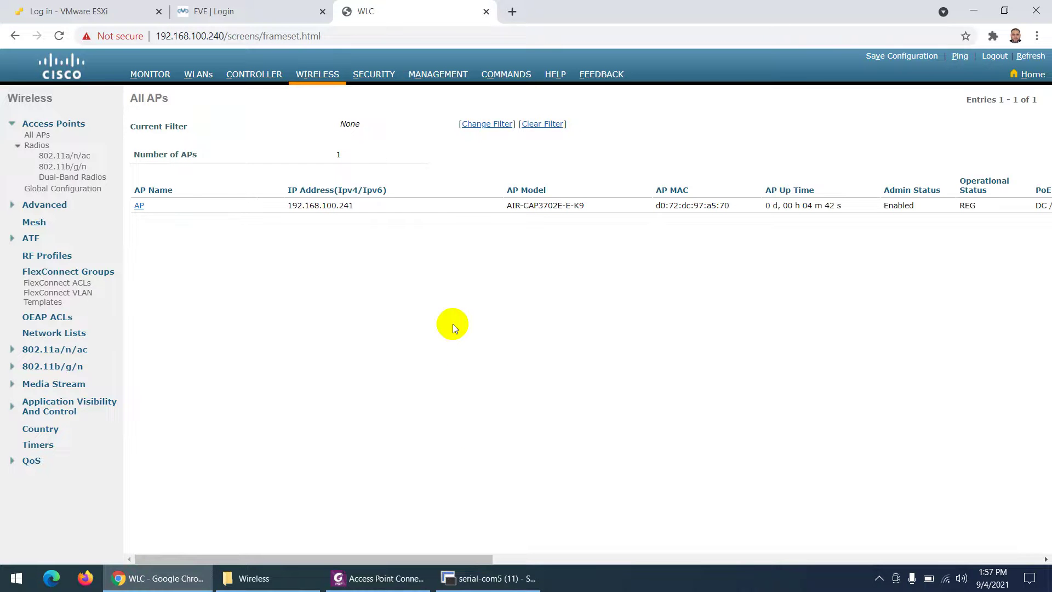
click(488, 578)
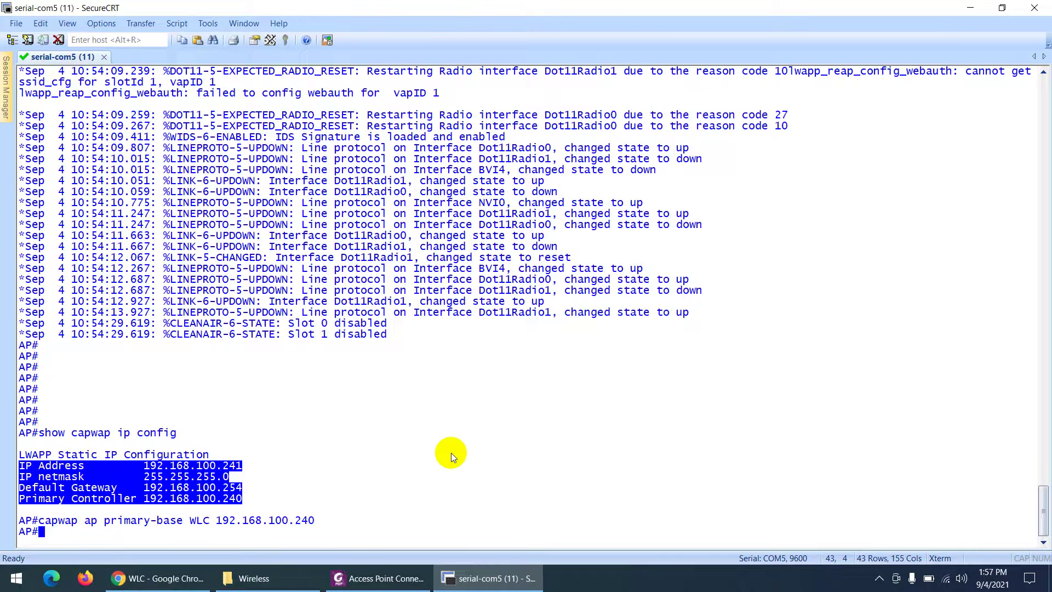
click(384, 577)
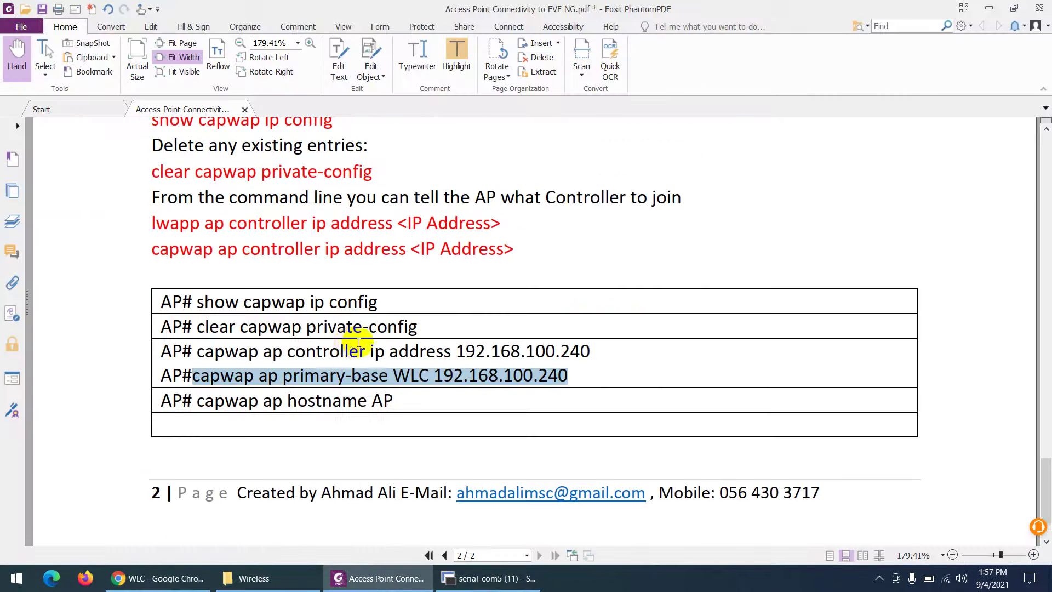
scroll(356, 357, up, 10)
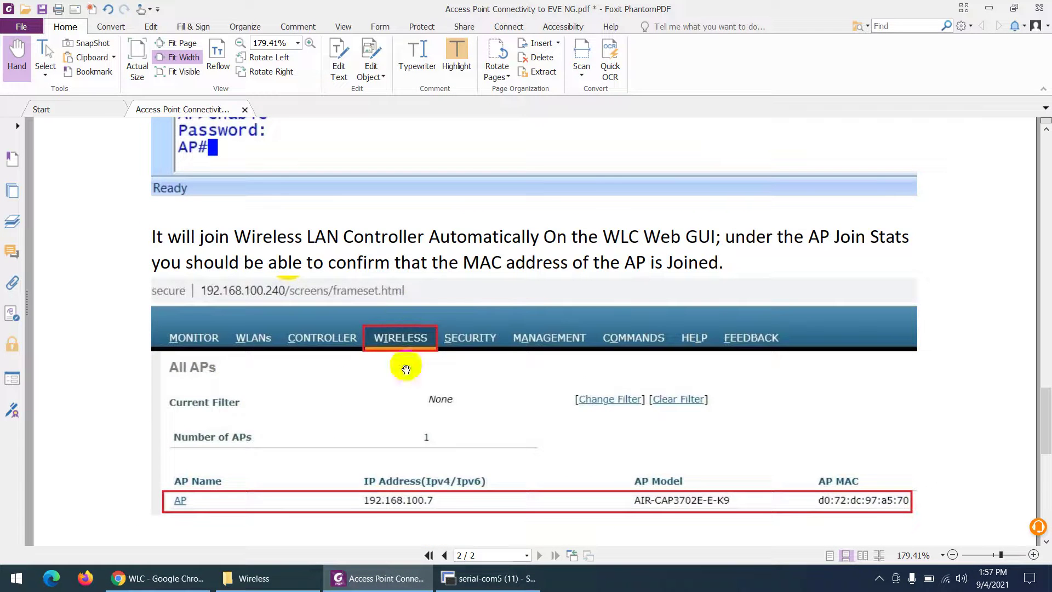
scroll(404, 340, up, 3)
scroll(406, 368, up, 4)
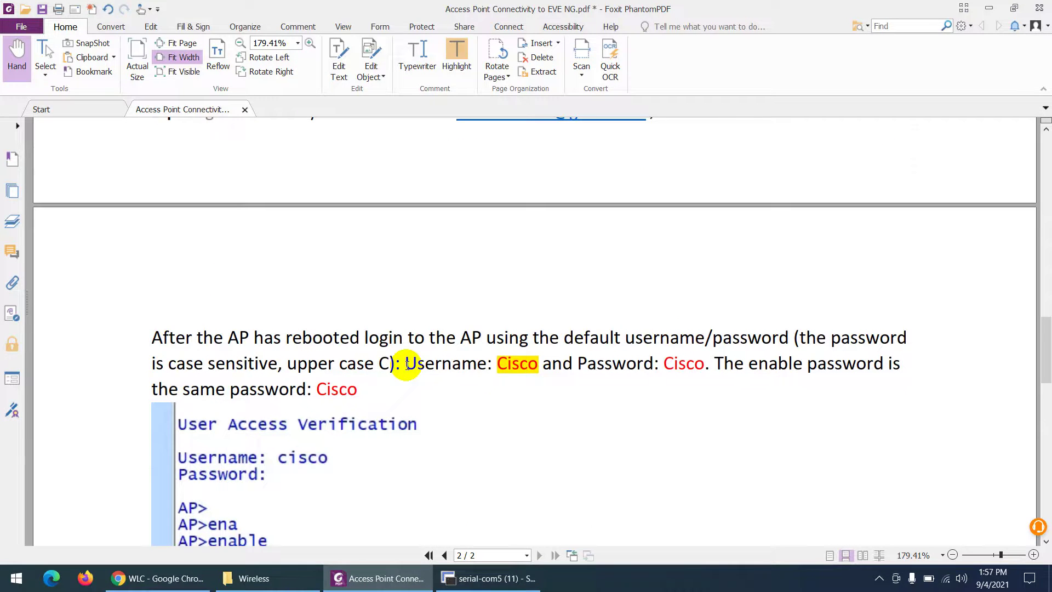
scroll(407, 364, up, 7)
scroll(407, 365, up, 5)
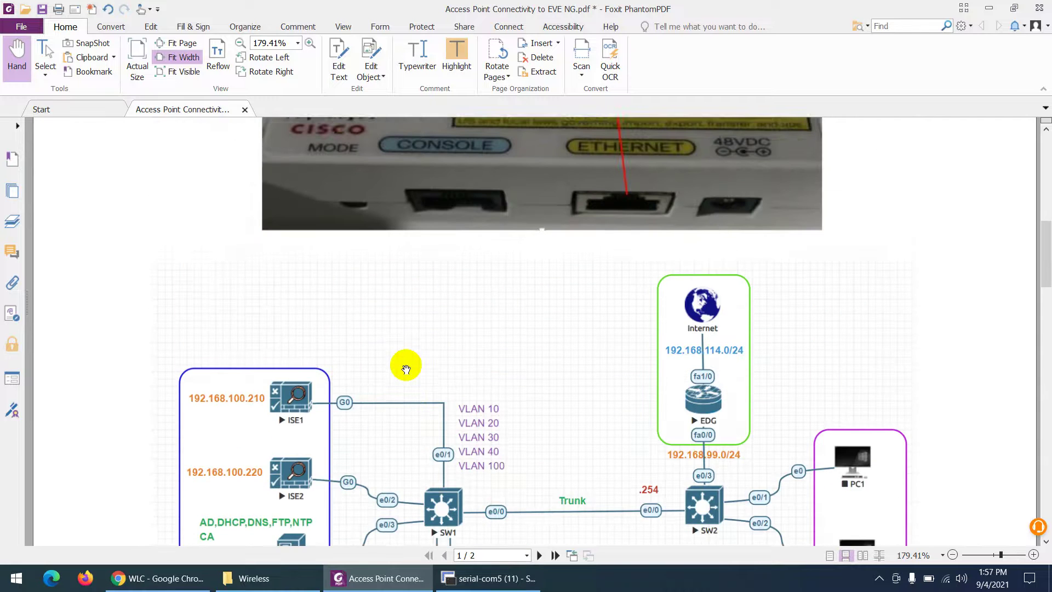
drag(418, 364, 624, 371)
scroll(624, 362, up, 4)
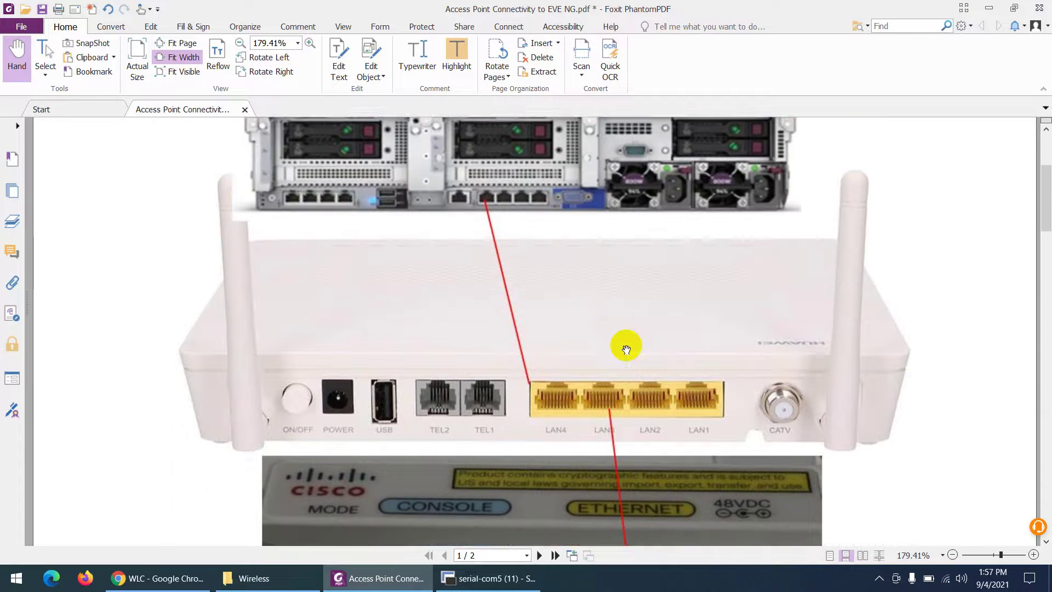